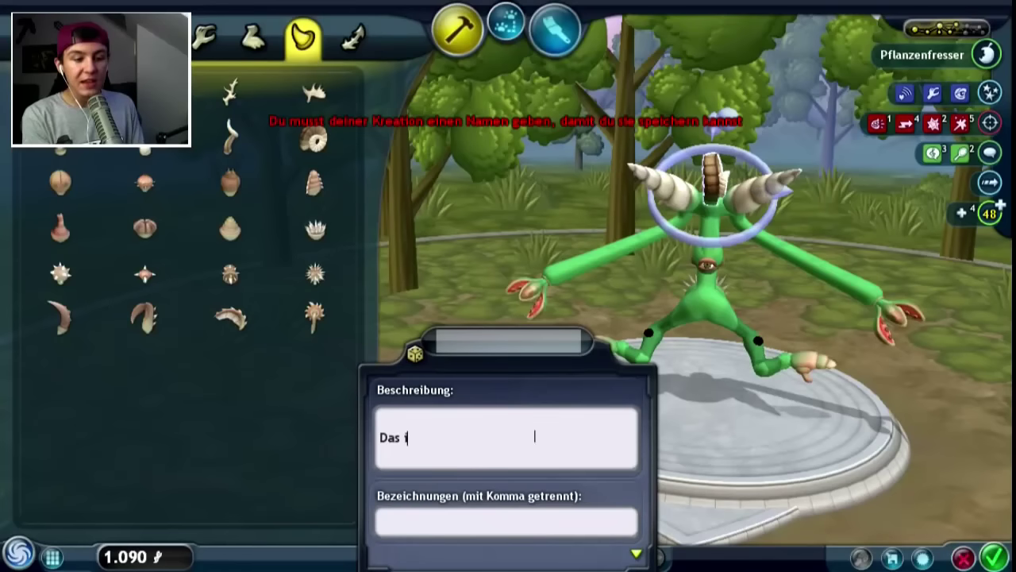
- Type a short search phrase and focus the browser's search field
text(ist Lars der so e)
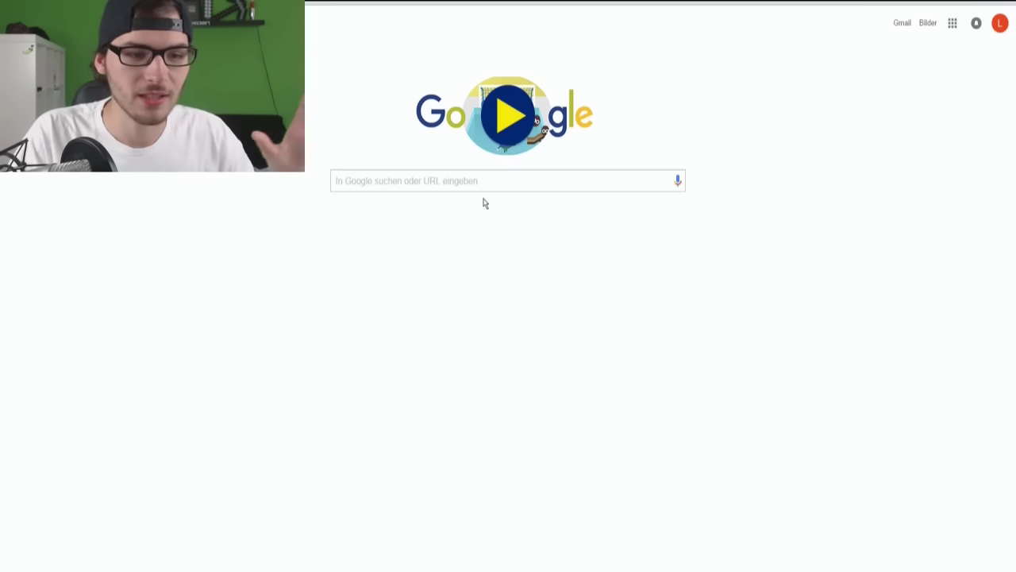
click(475, 187)
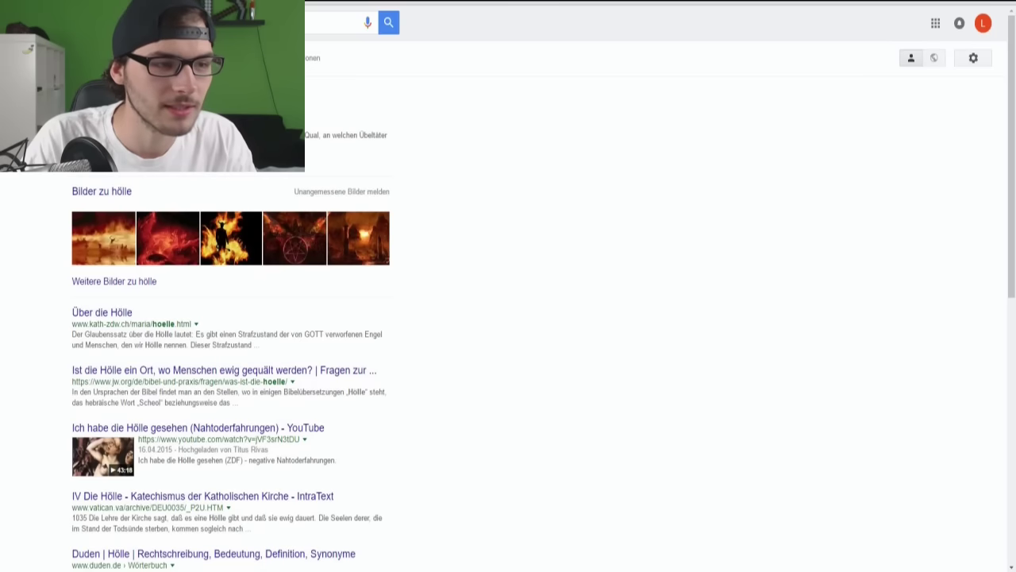
- Open a full-size flames picture from the 'hölle' image results and drag it into Photoshop
scroll(387, 282, down, 3)
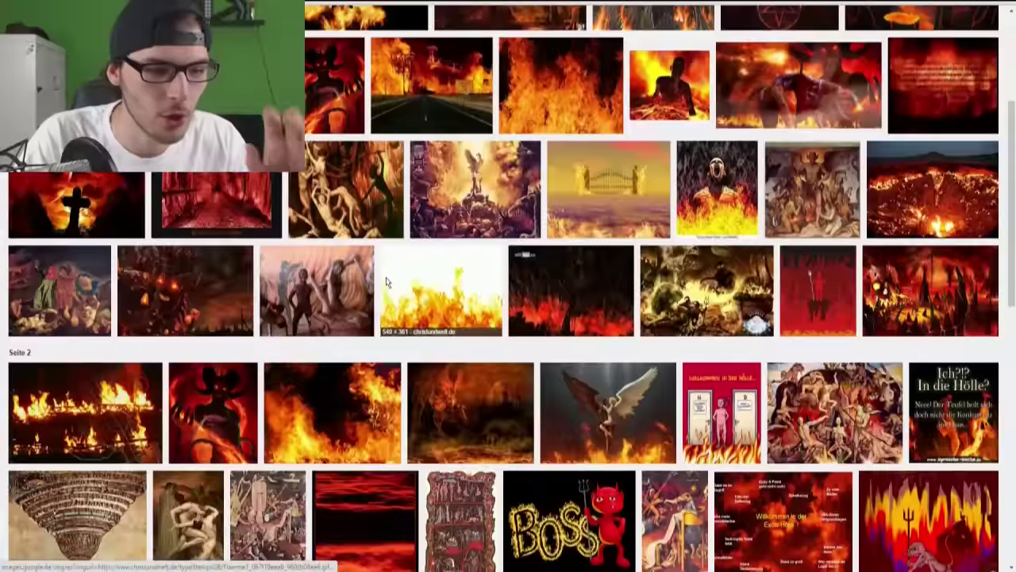
scroll(386, 281, down, 3)
click(333, 178)
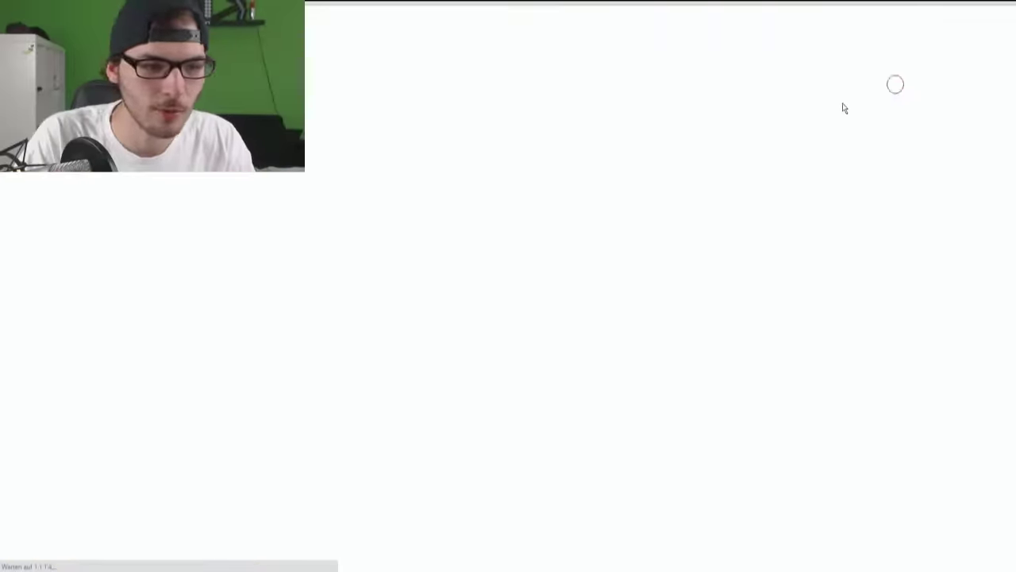
drag(429, 350, 738, 461)
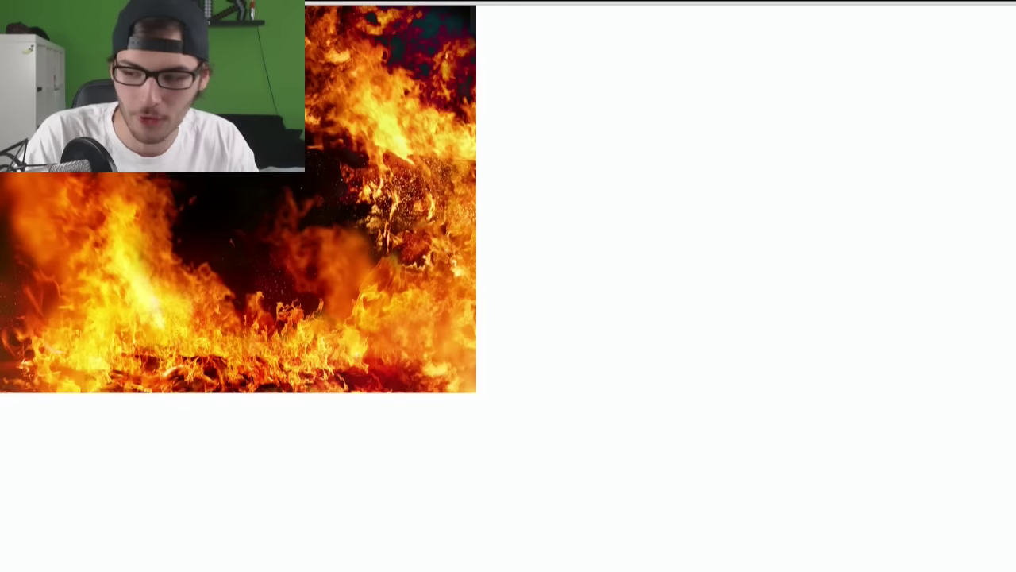
key(alt+Left)
key(alt+Left)
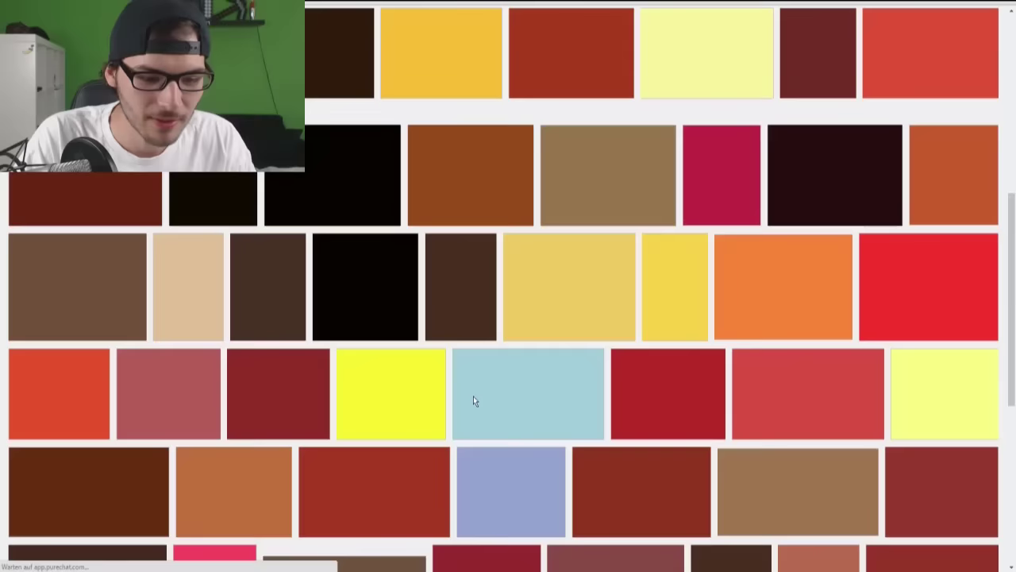
key(alt+Tab)
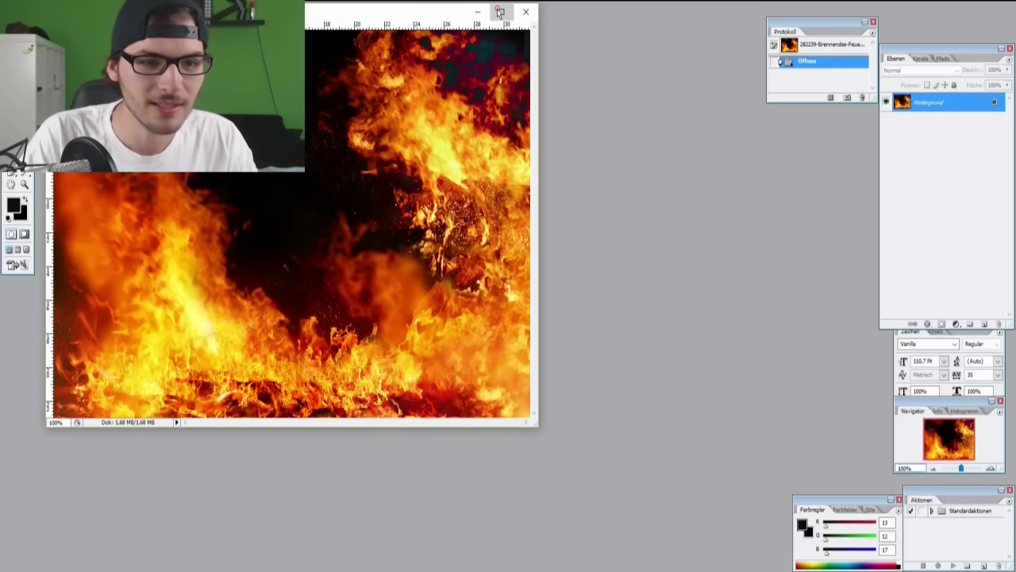
- Maximize the fire image and paste the whole portrait into it as a new layer
click(500, 12)
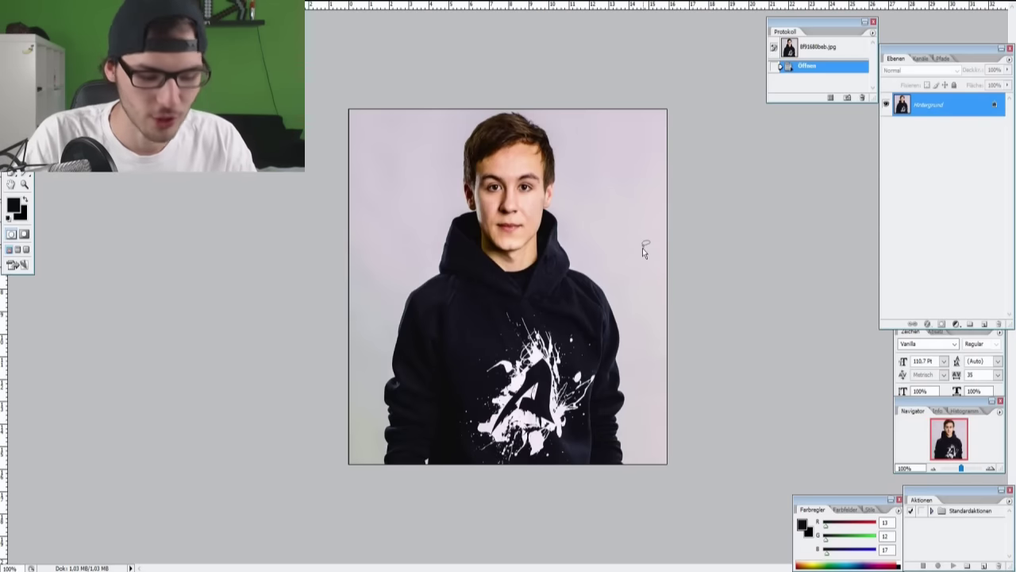
key(ctrl+a)
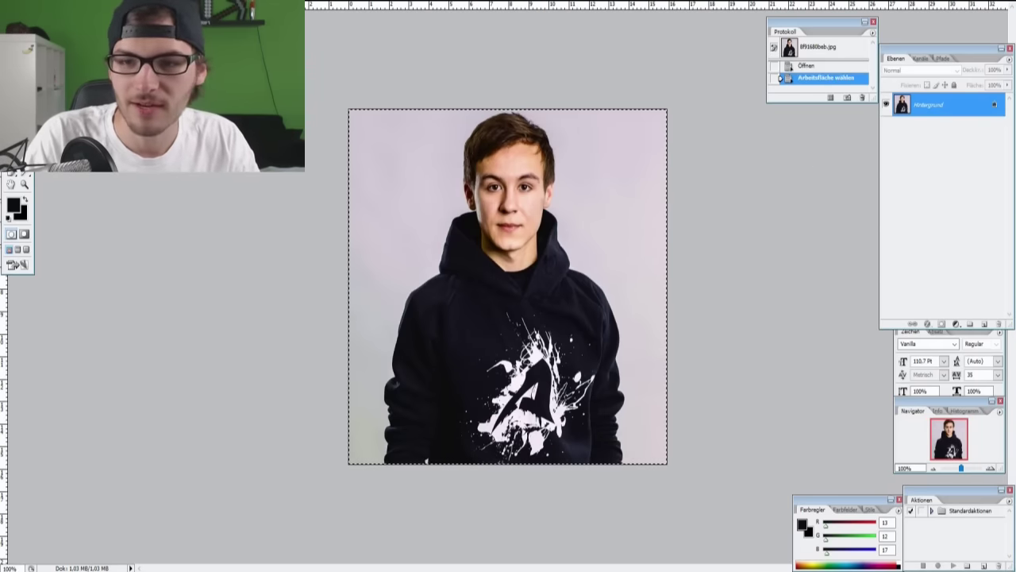
key(ctrl+Tab)
key(ctrl+v)
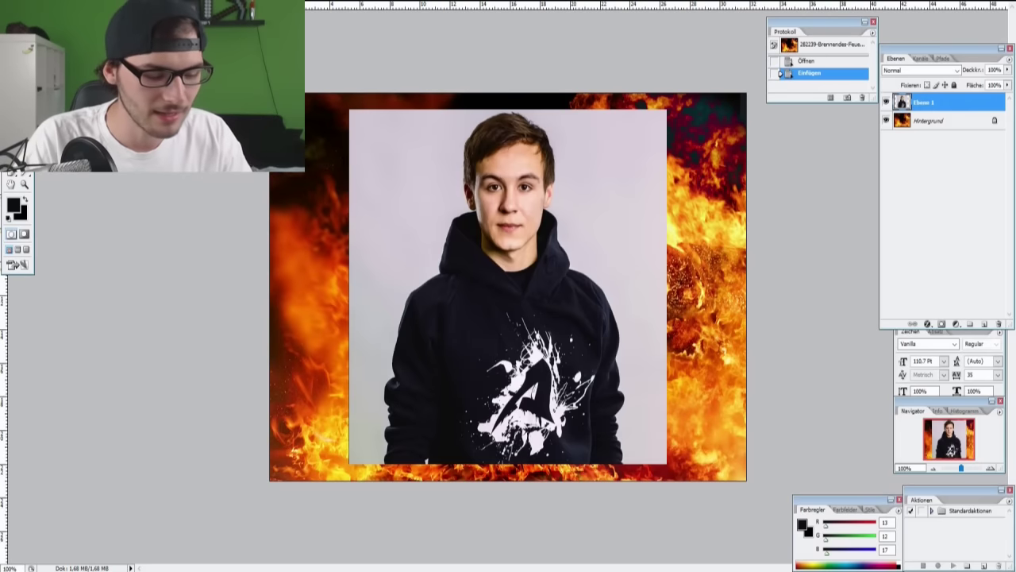
- Scale the portrait up to fill the canvas height and select its pale background
key(ctrl+t)
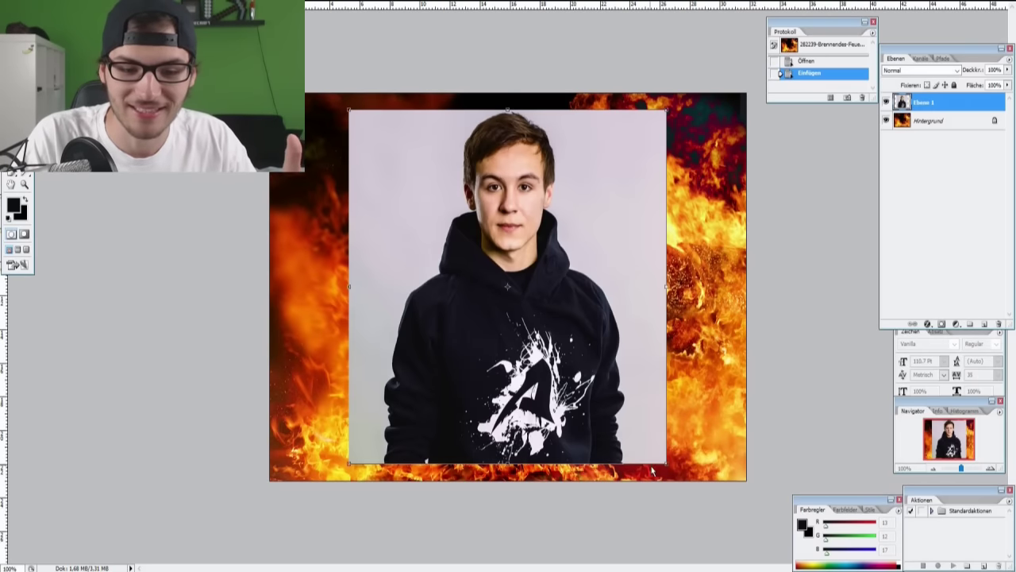
drag(664, 466, 687, 481)
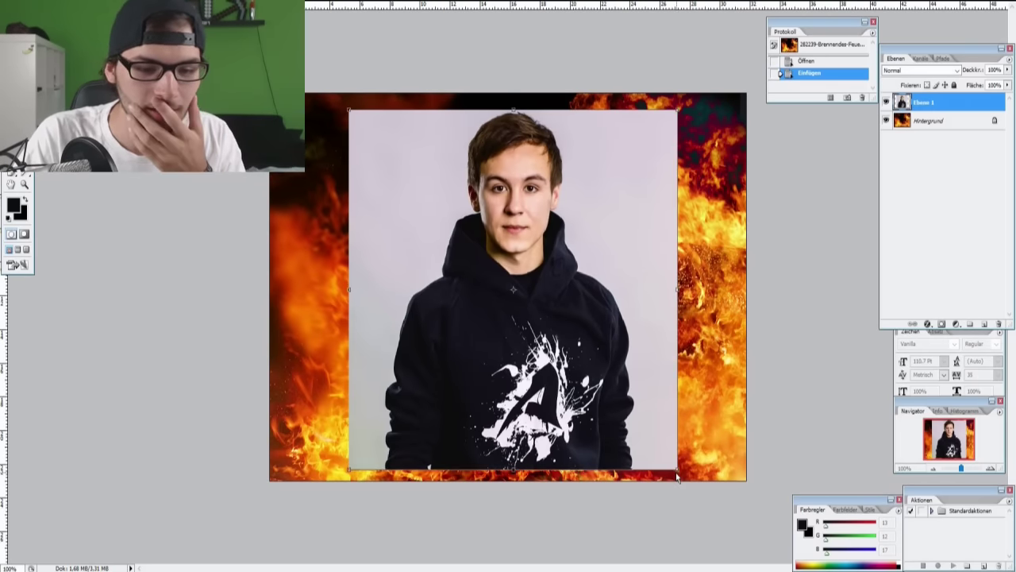
drag(348, 111, 324, 94)
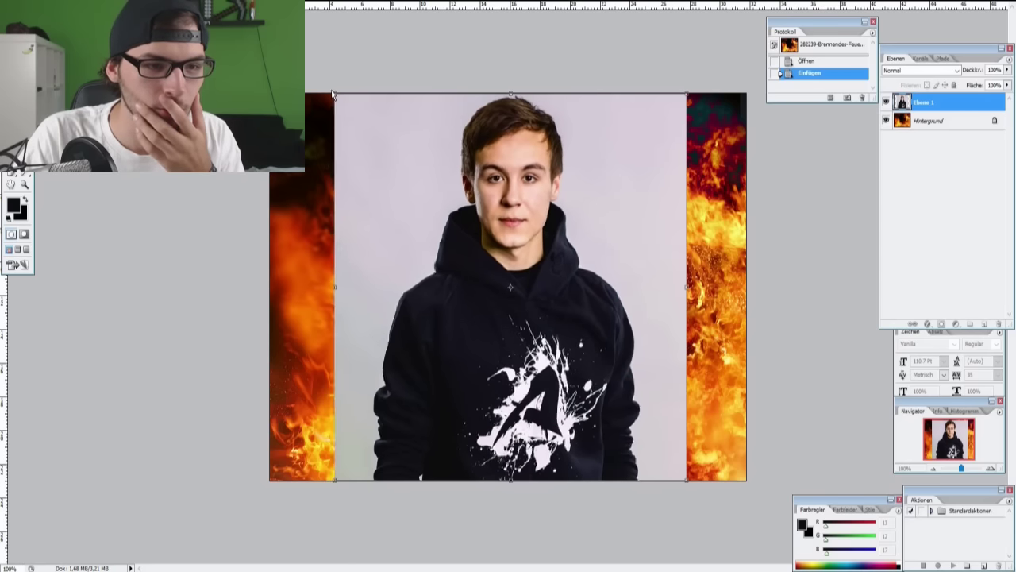
key(Return)
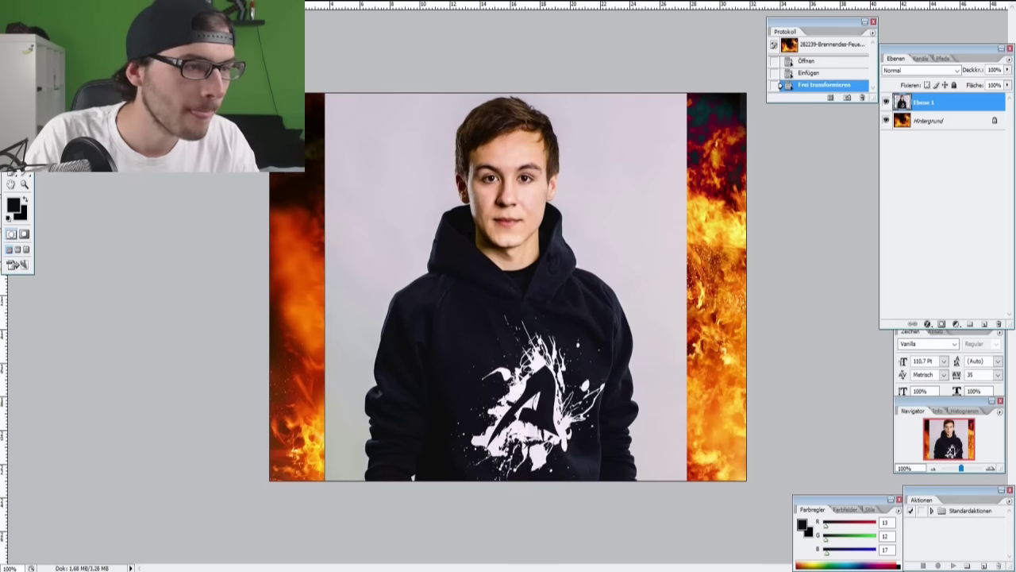
click(354, 243)
- Delete the portrait's pale background and the lassoed leftover strip along the left edge
key(Delete)
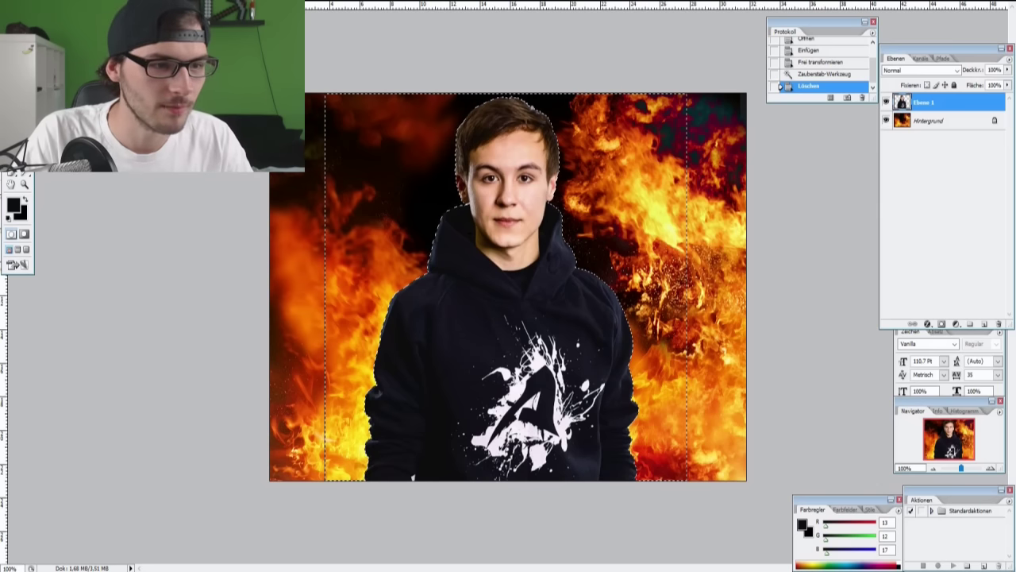
key(ctrl+d)
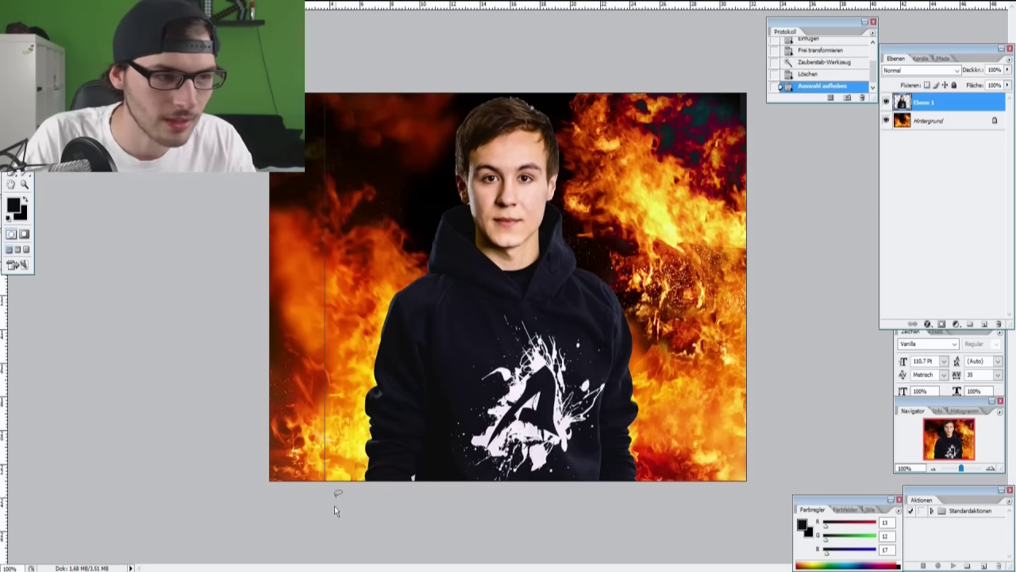
drag(372, 93, 340, 481)
key(Delete)
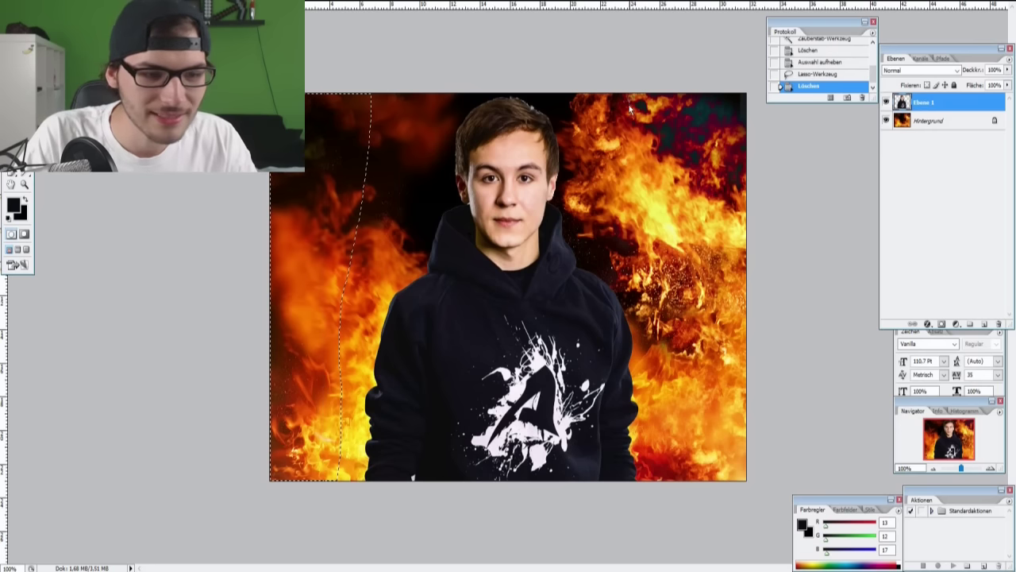
key(ctrl+d)
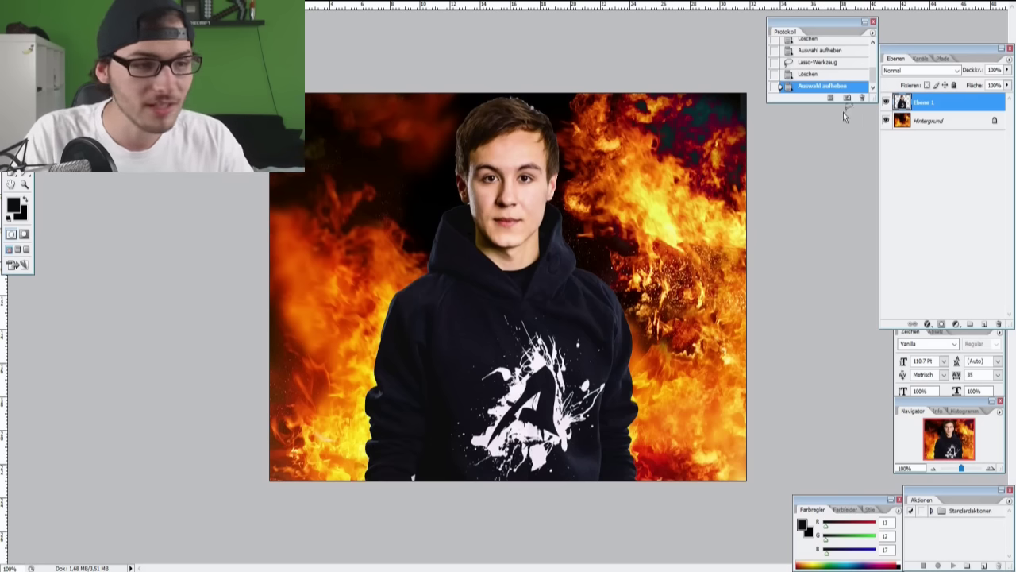
click(211, 4)
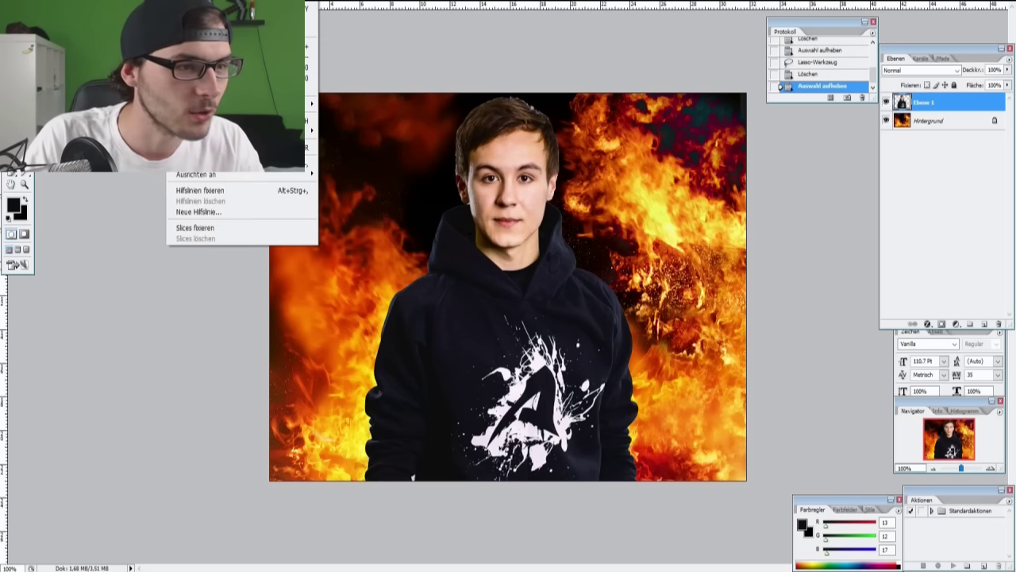
- Open Liquify on the portrait, zoom the preview to 100% and set brush size 31
key(ctrl+shift+x)
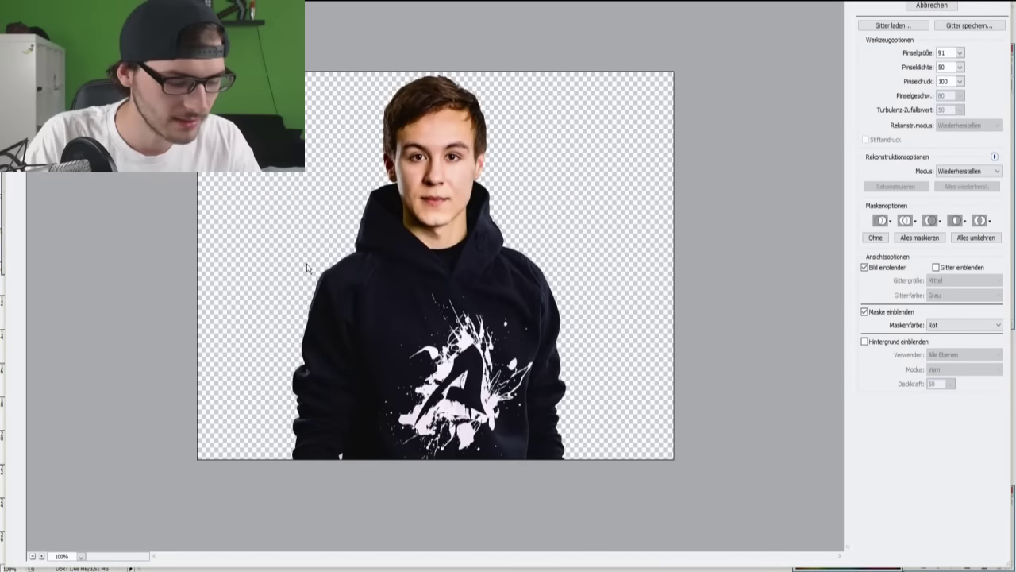
scroll(380, 264, up, 2)
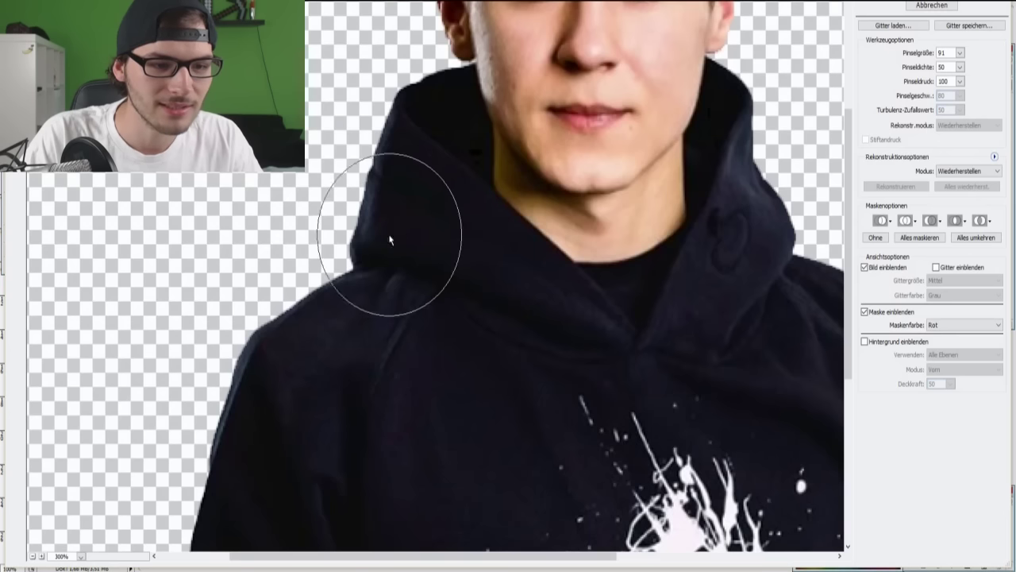
right_click(445, 230)
click(477, 157)
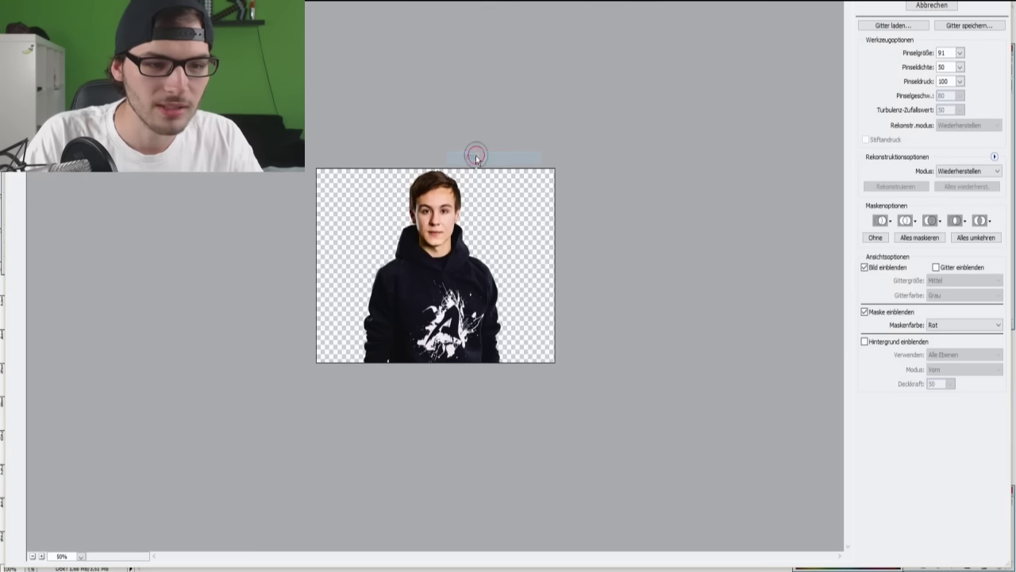
right_click(436, 222)
click(477, 176)
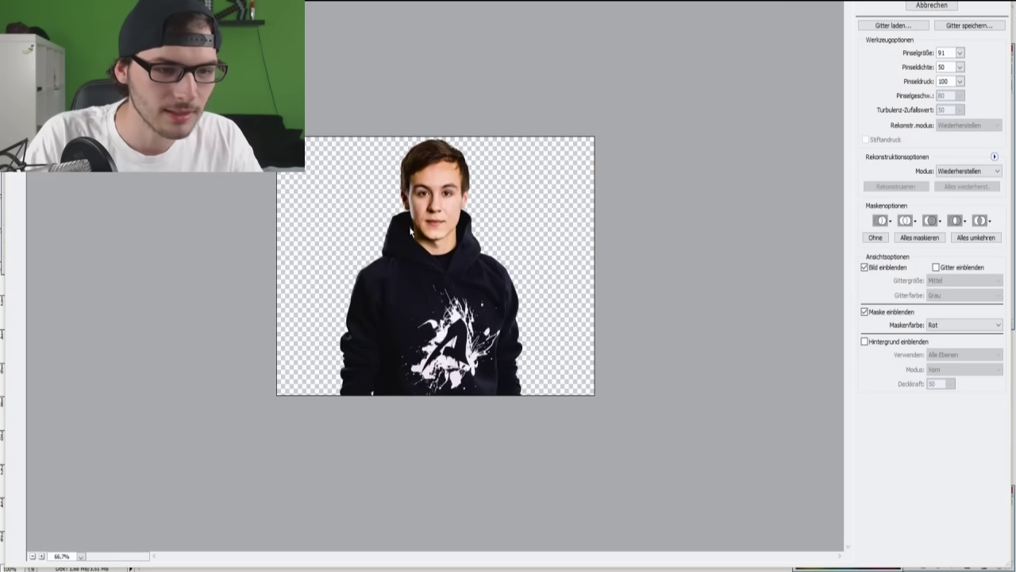
scroll(395, 221, up, 1)
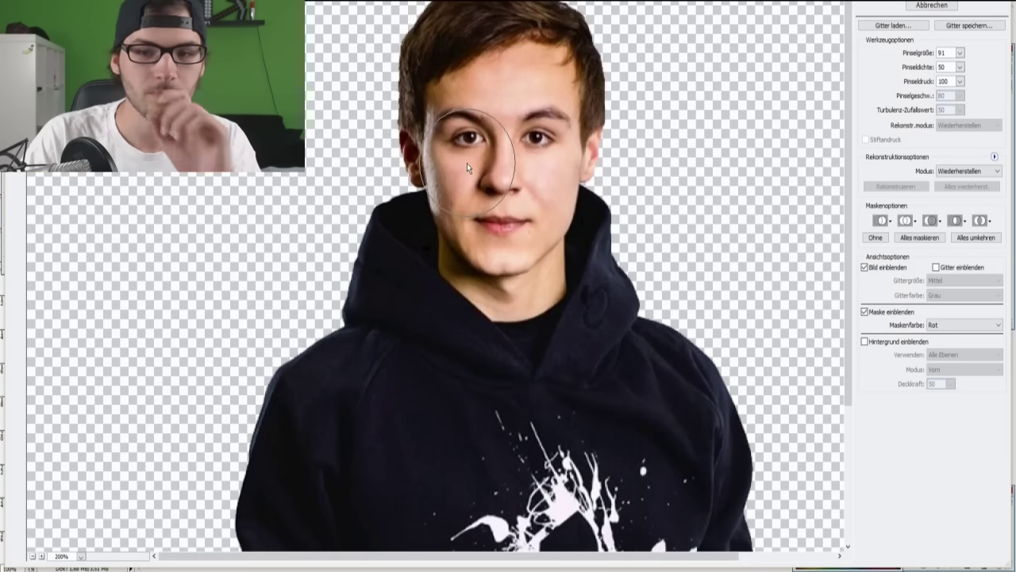
click(960, 53)
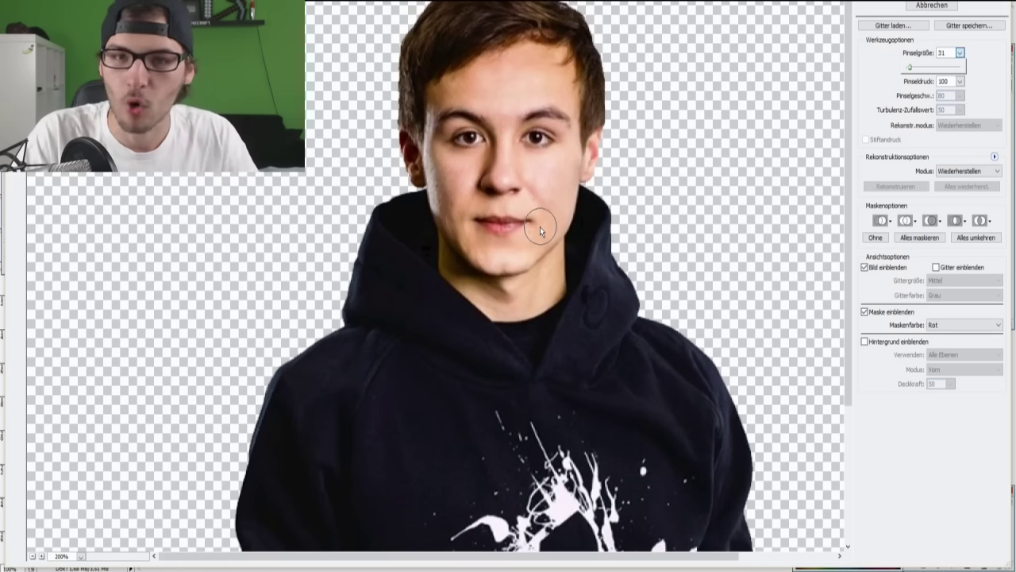
click(558, 120)
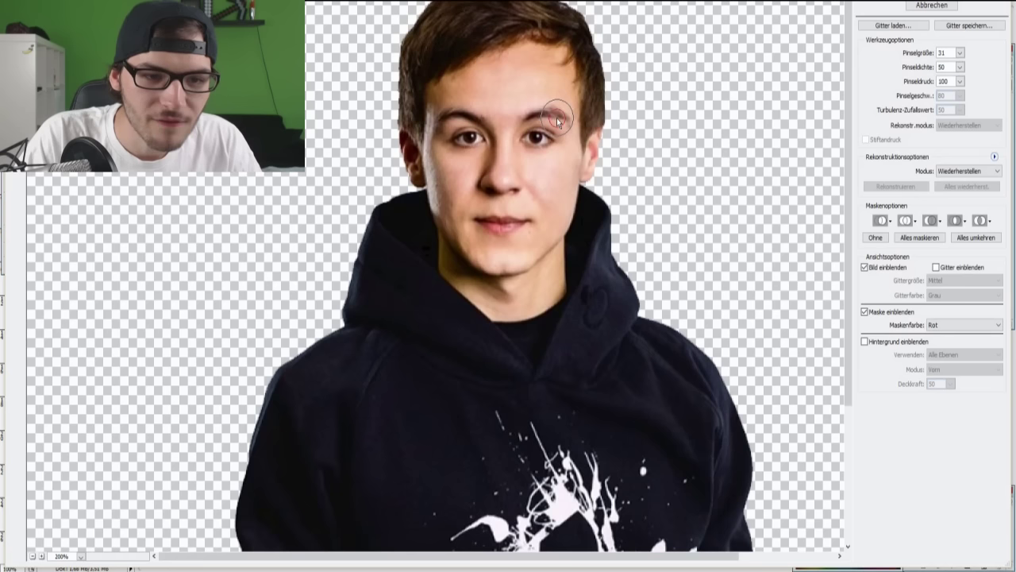
- Test-warp the right eyebrow into a peak, then reset all warps with 'Alles wiederherst.'
drag(559, 108, 569, 114)
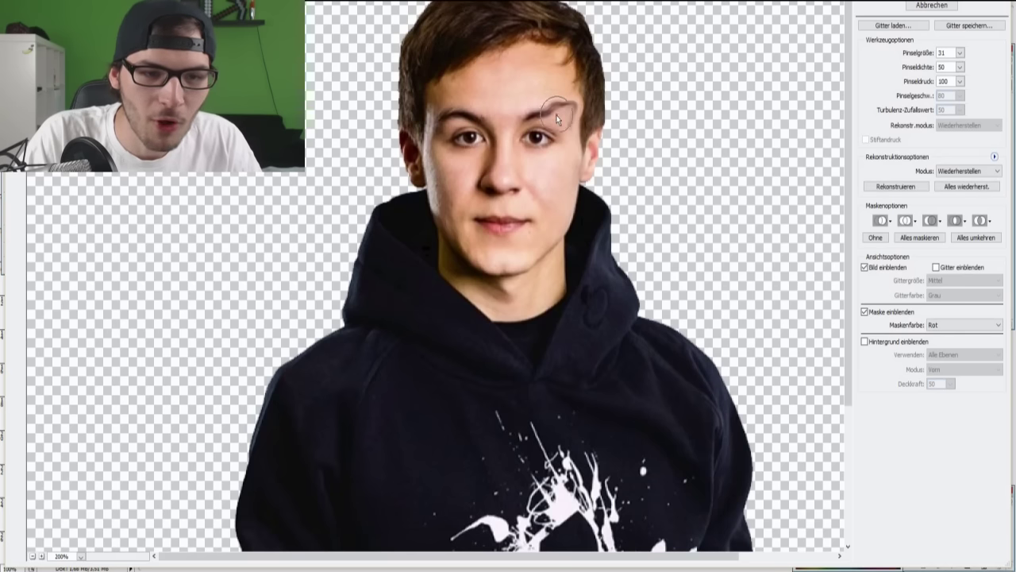
drag(542, 116, 543, 119)
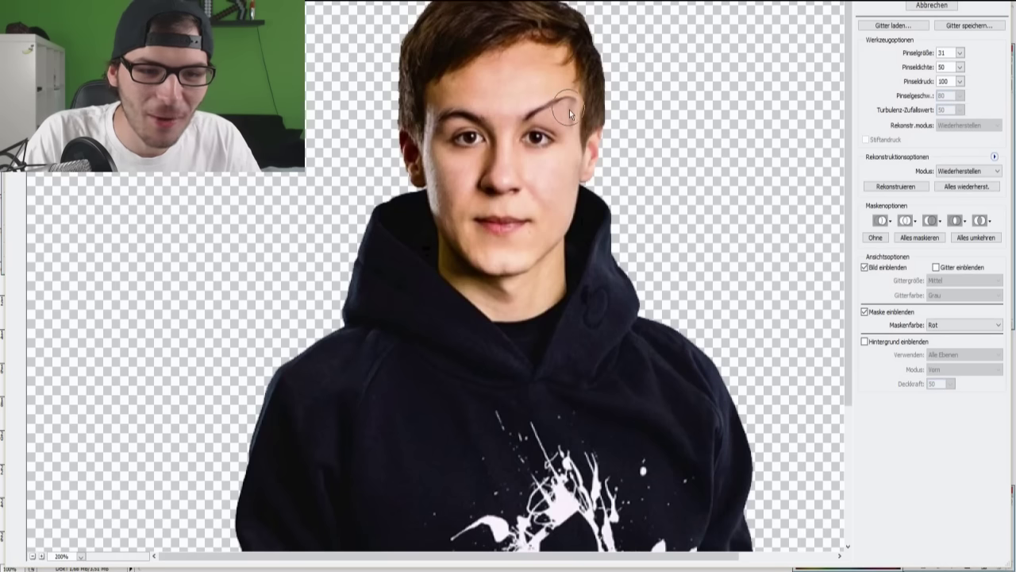
drag(572, 113, 568, 120)
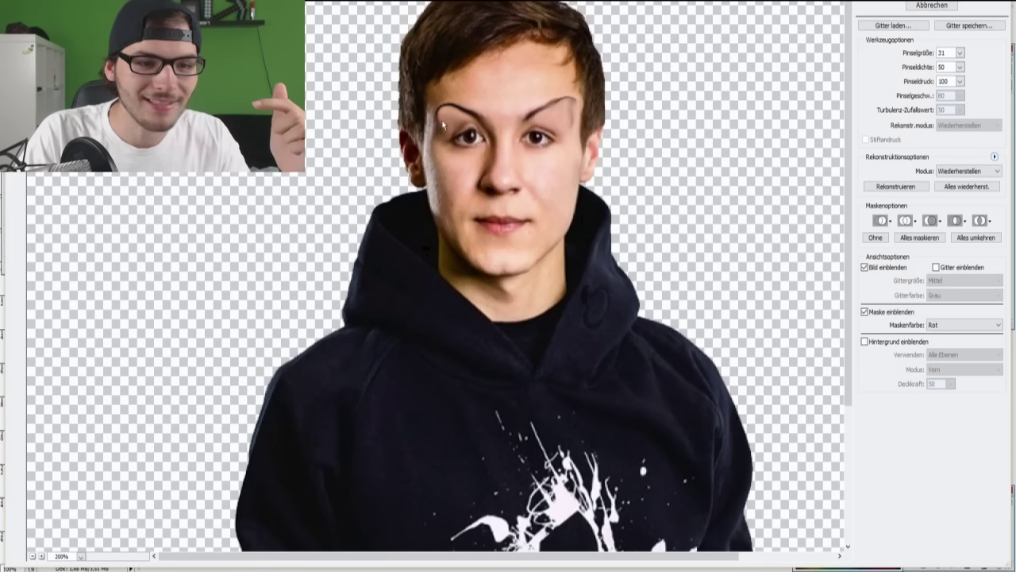
click(966, 186)
click(533, 127)
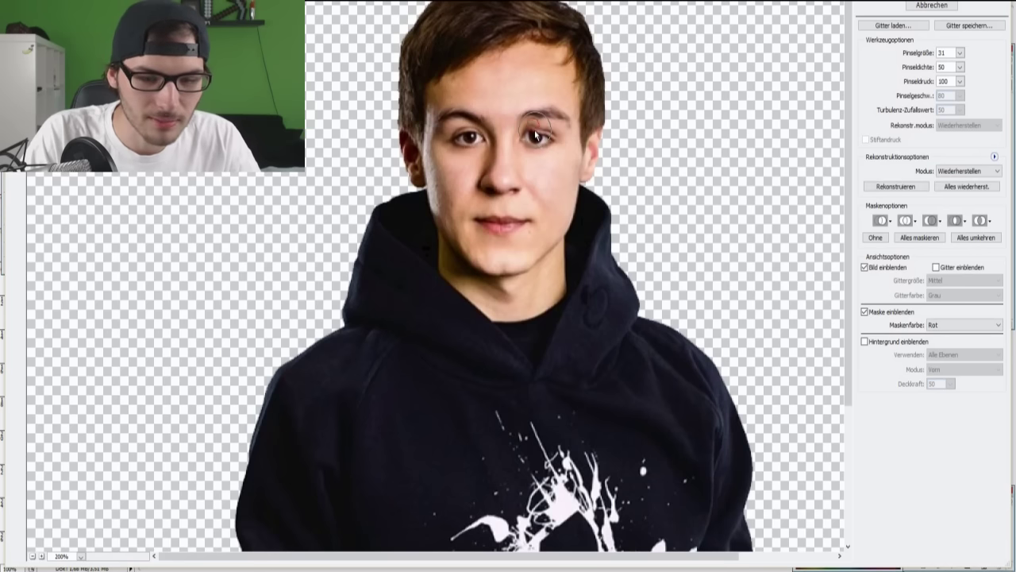
- Reset the warps, set brush size 79 and push both eyebrows up into arches
click(947, 191)
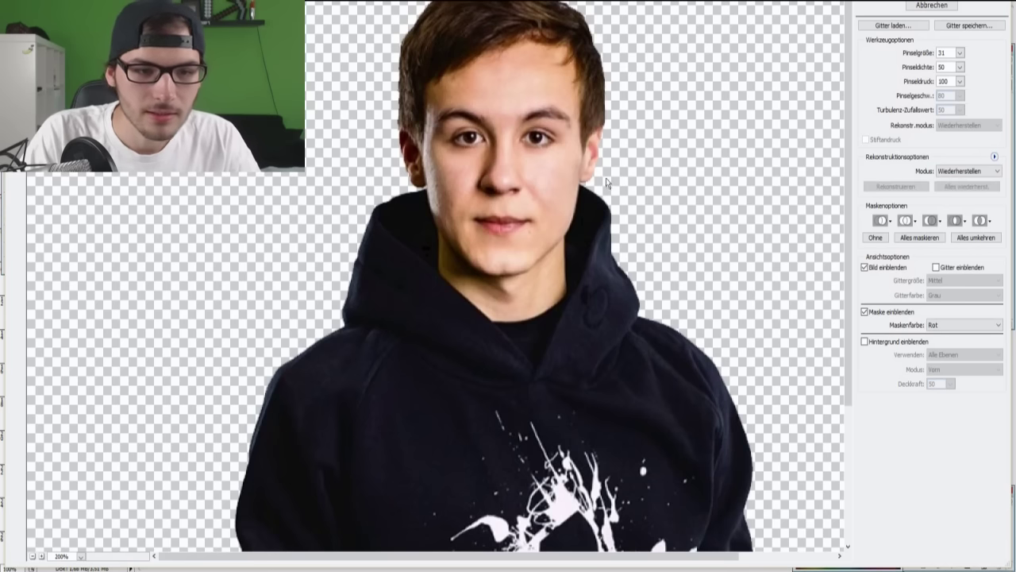
click(559, 119)
click(959, 54)
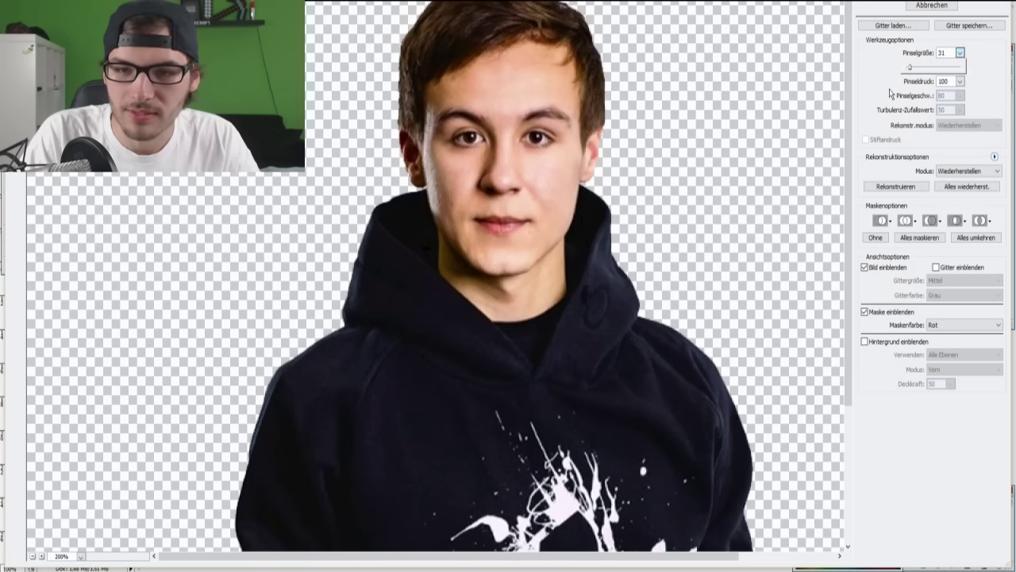
text(79)
click(997, 60)
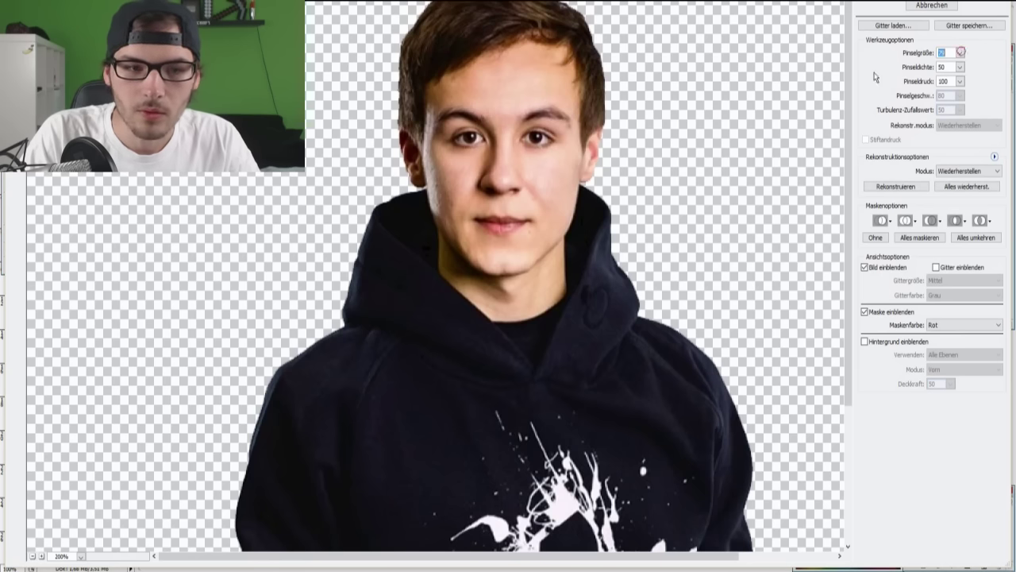
drag(571, 116, 565, 111)
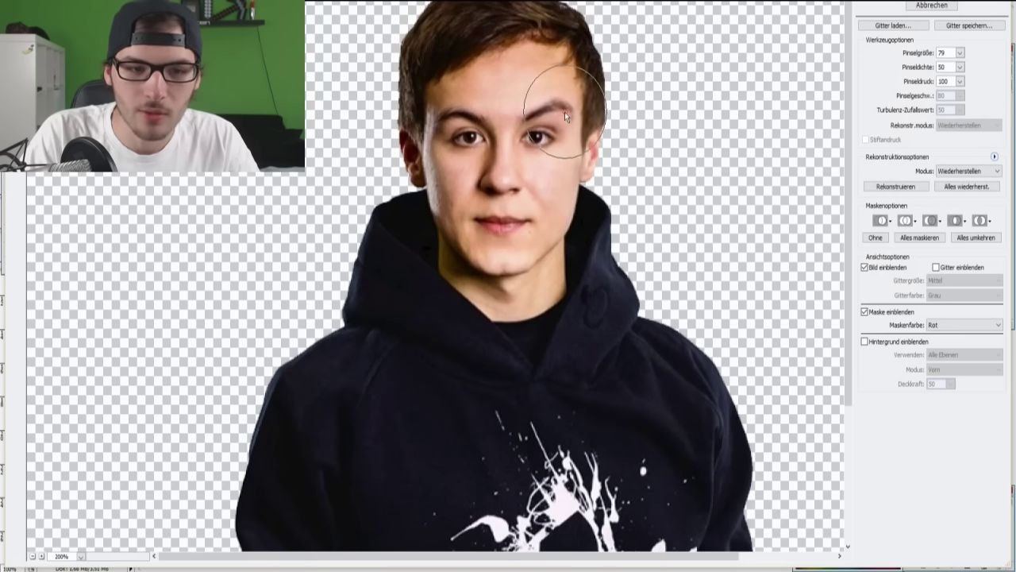
mouse_move(453, 119)
mouse_down()
mouse_move(451, 110)
mouse_move(462, 131)
mouse_up()
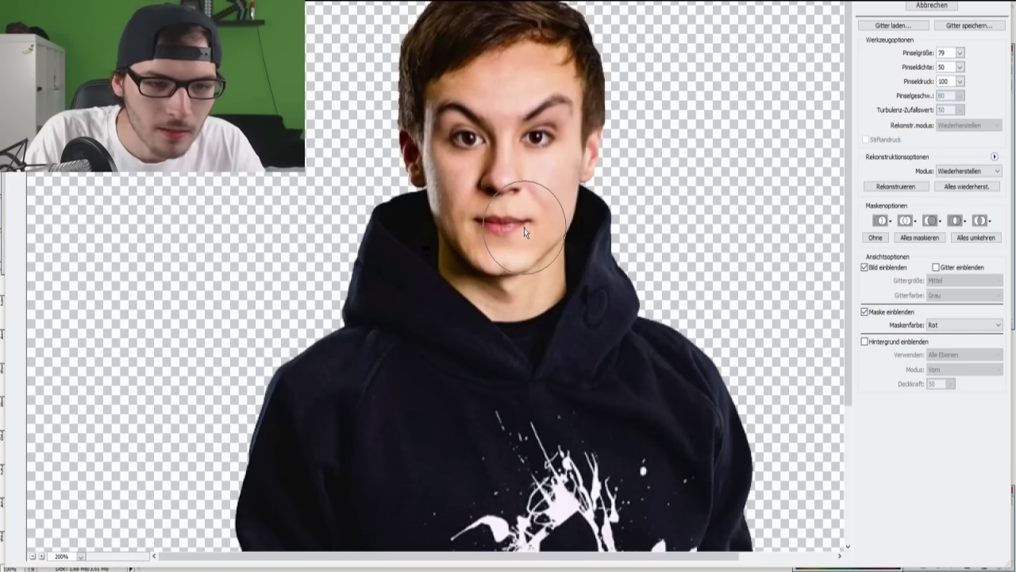
- Warp the mouth into a drooping frown, level the right eye, and apply Liquify
drag(493, 221, 527, 229)
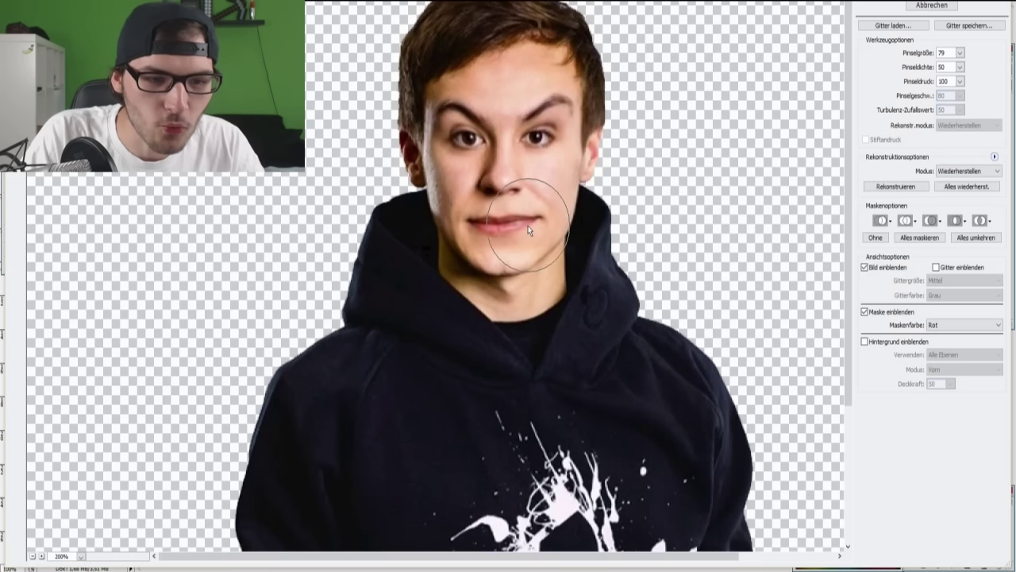
mouse_move(520, 226)
mouse_down()
mouse_move(493, 238)
mouse_move(501, 231)
mouse_move(506, 243)
mouse_move(503, 215)
mouse_up()
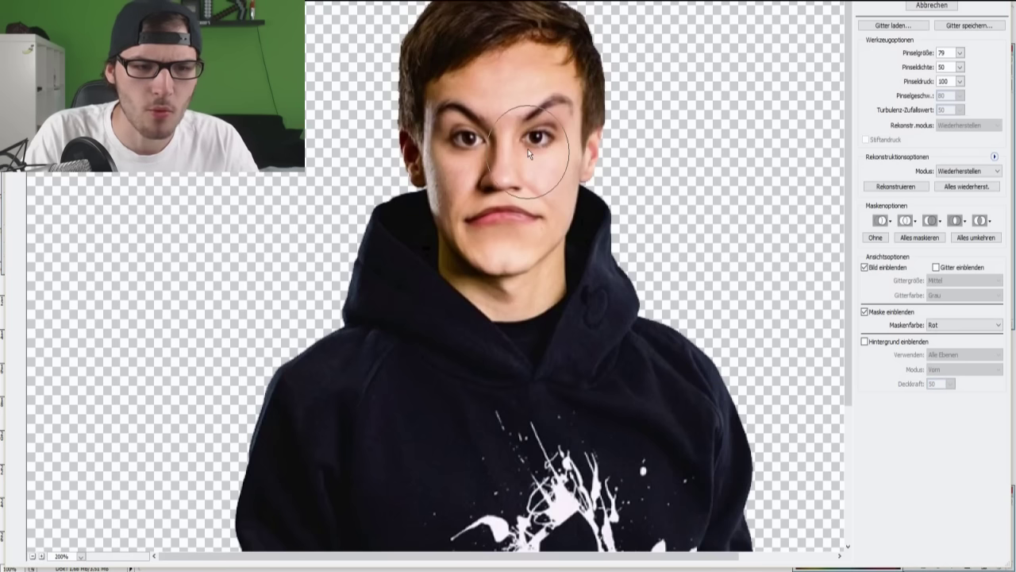
drag(536, 147, 535, 127)
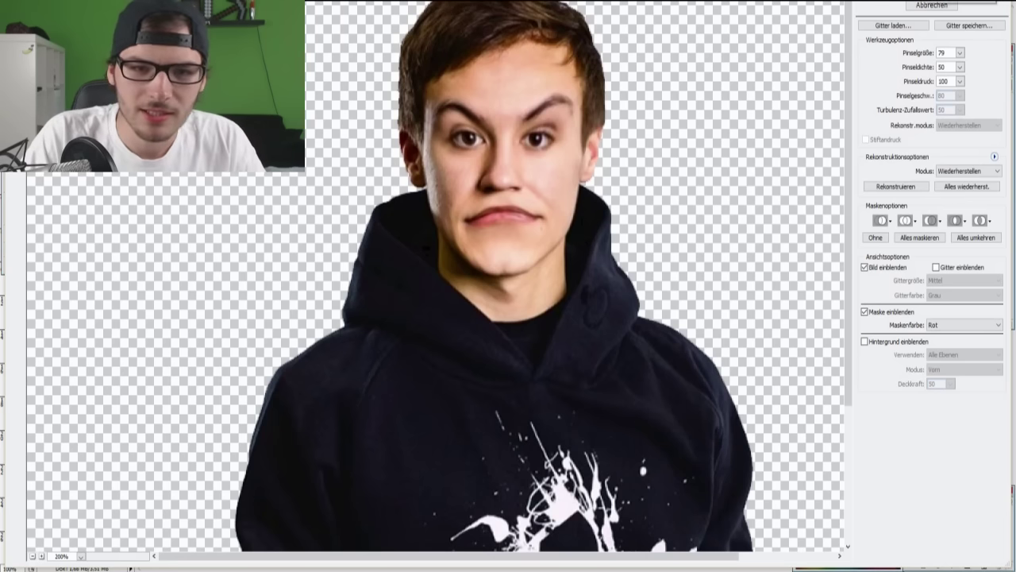
click(932, 1)
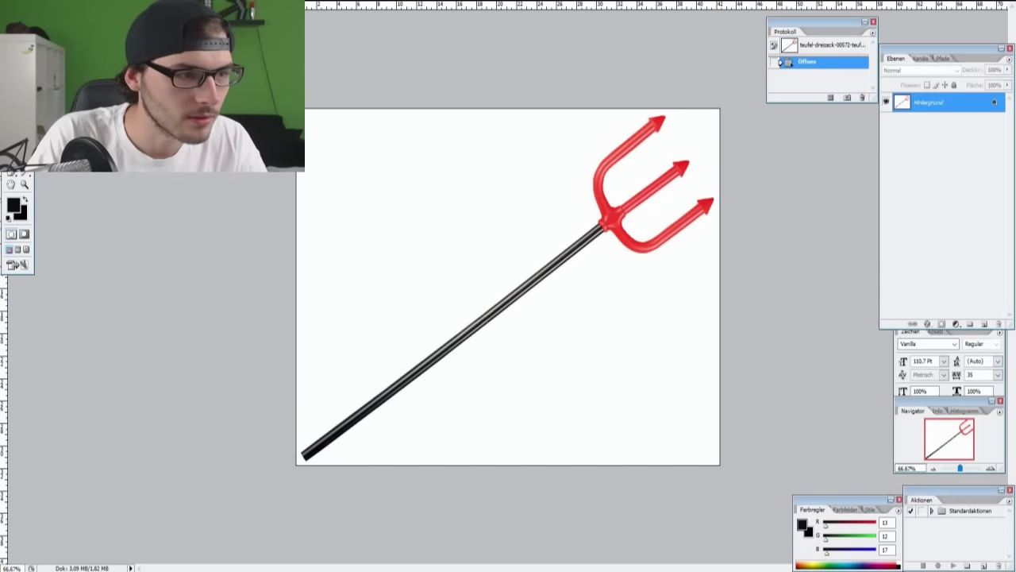
- Copy the trident image into the fire portrait and shrink it to fit the canvas
click(316, 229)
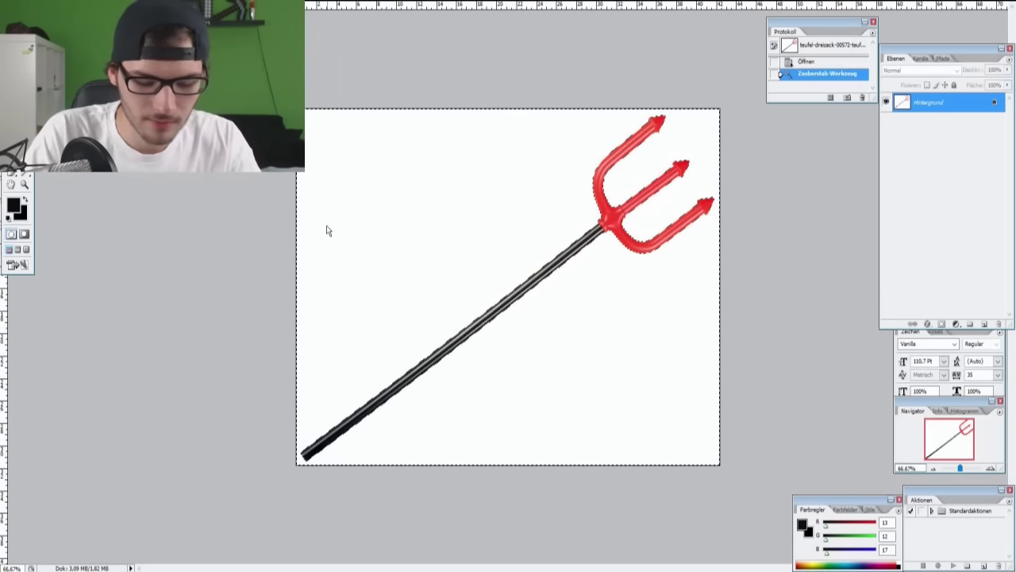
click(510, 327)
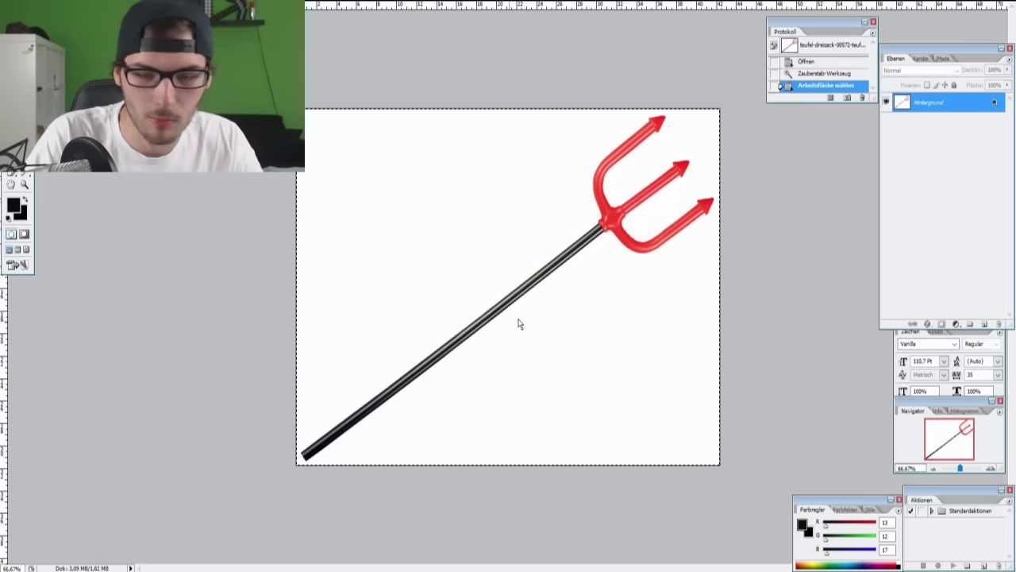
key(ctrl+c)
key(ctrl+Tab)
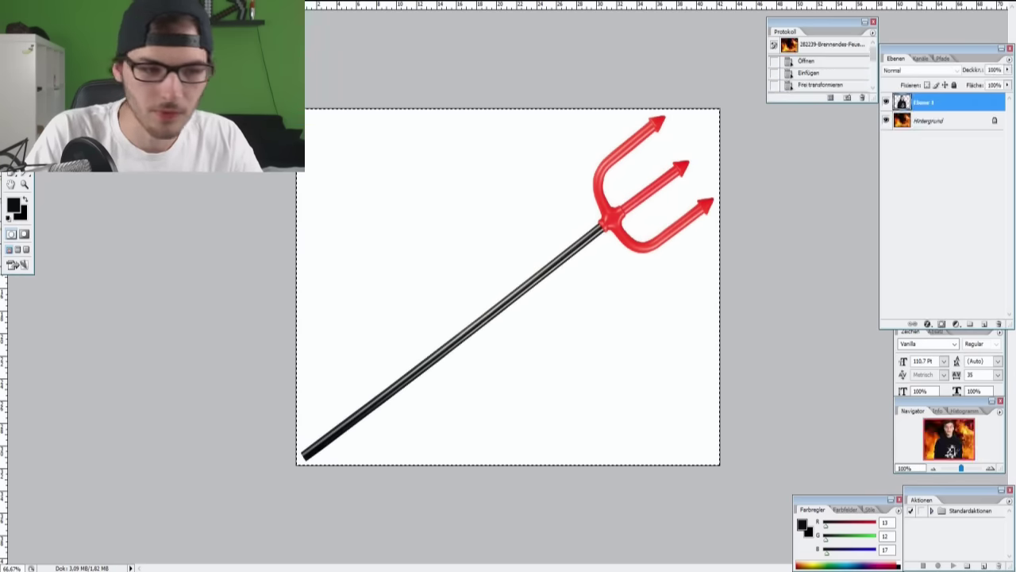
key(ctrl+v)
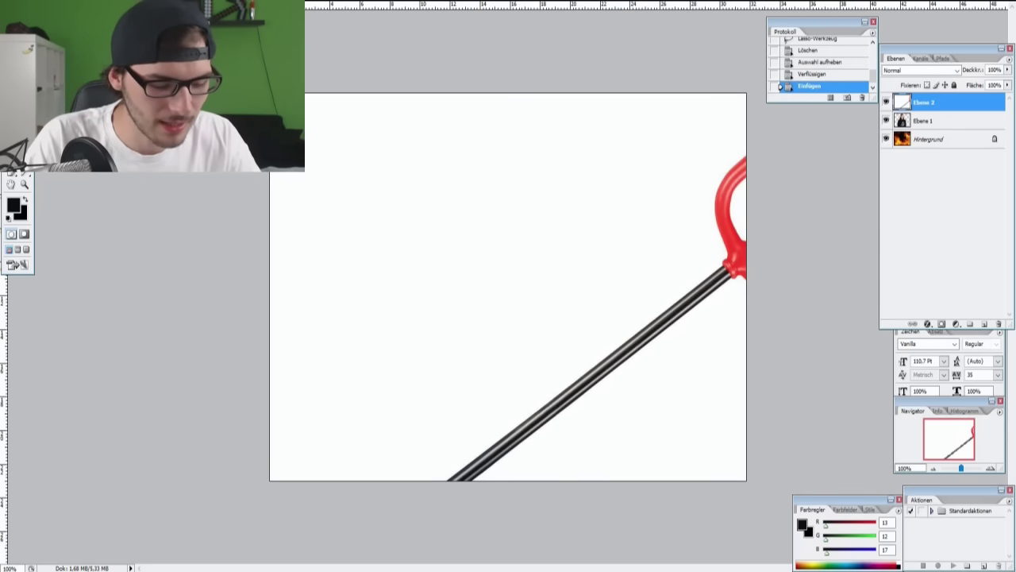
key(ctrl+t)
key(ctrl+0)
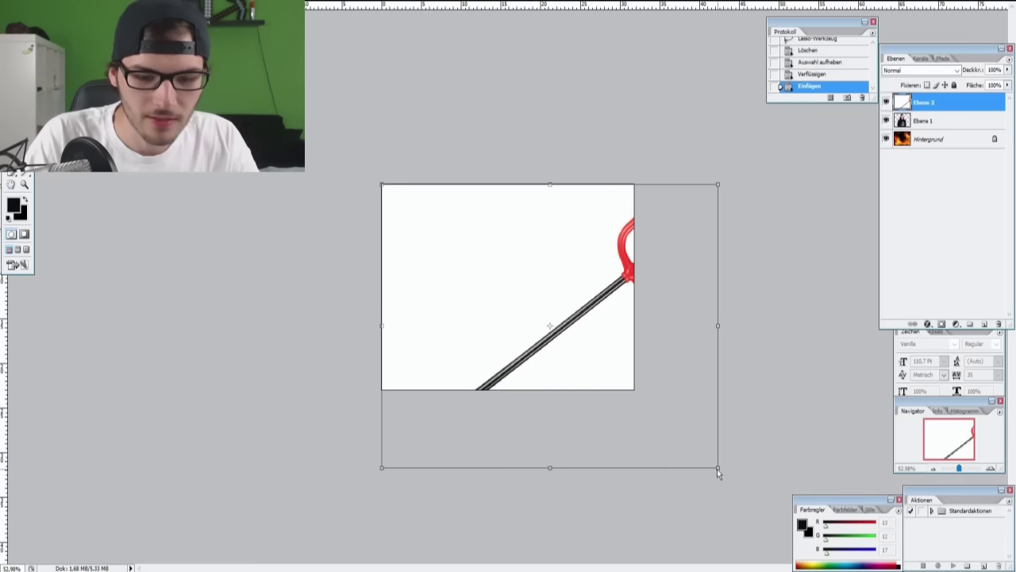
drag(717, 469, 633, 388)
key(Return)
- Delete the white background around the trident with the Magic Wand
key(w)
click(448, 269)
key(Delete)
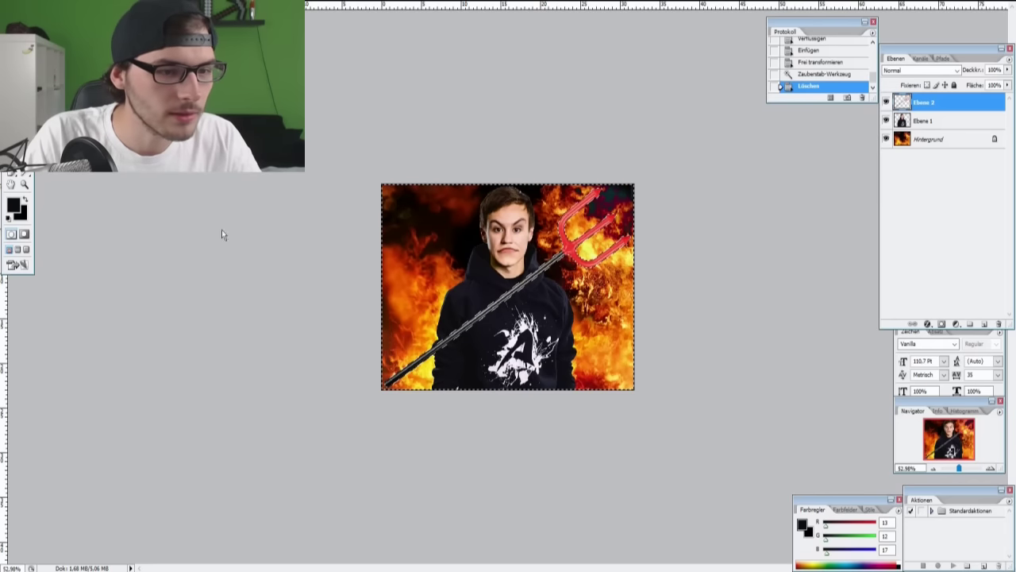
key(ctrl+d)
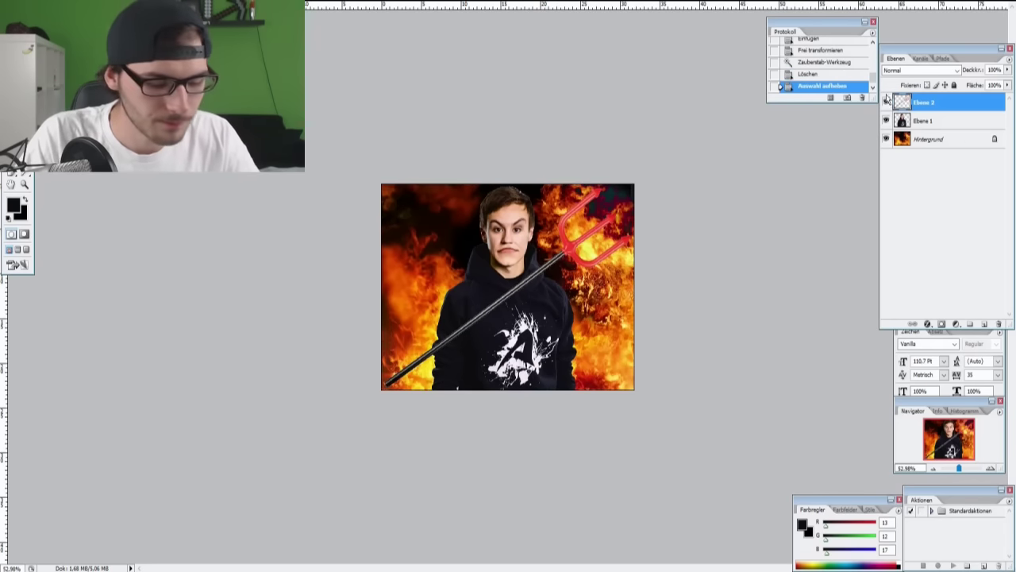
- Rotate the trident nearly upright and position it at the right of the figure
key(ctrl+t)
drag(852, 393, 678, 321)
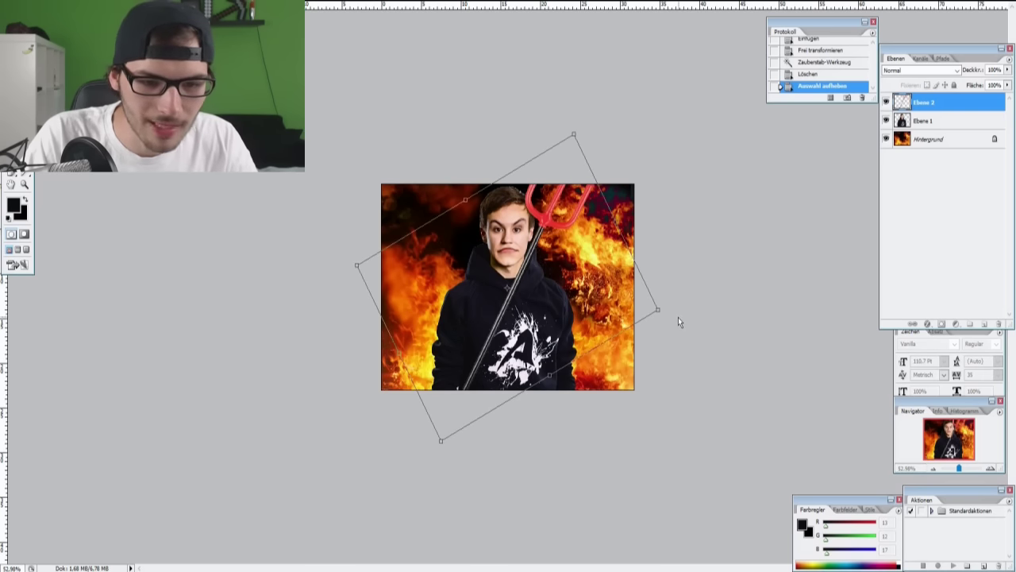
mouse_move(659, 315)
mouse_down()
mouse_move(578, 334)
mouse_move(602, 337)
mouse_up()
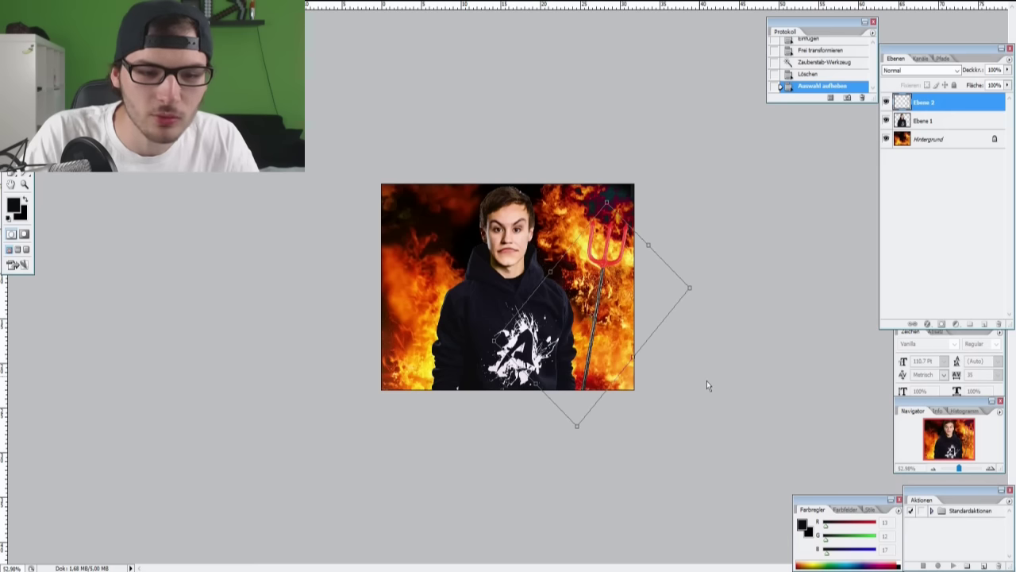
drag(598, 393, 717, 388)
drag(585, 328, 579, 328)
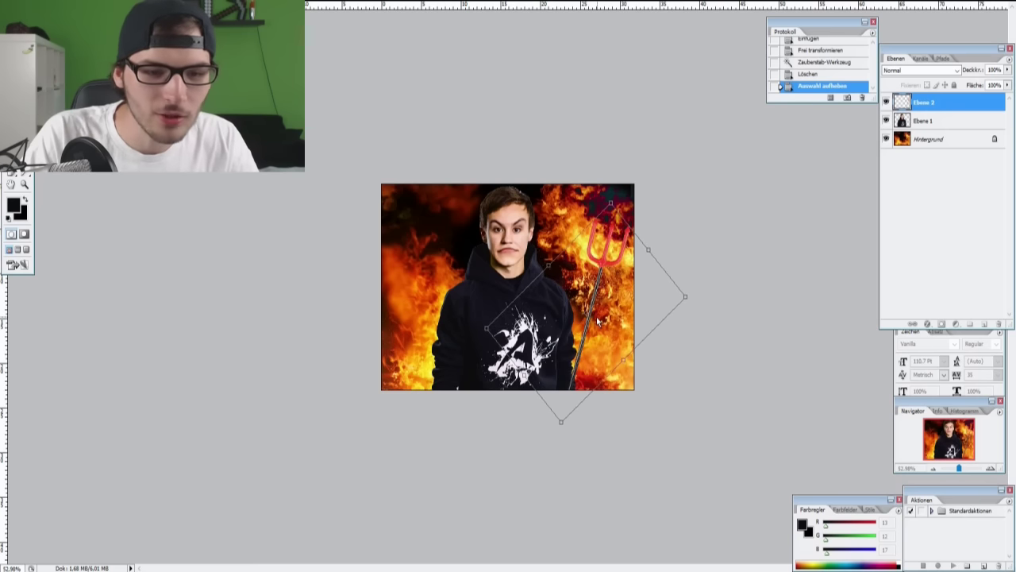
key(Return)
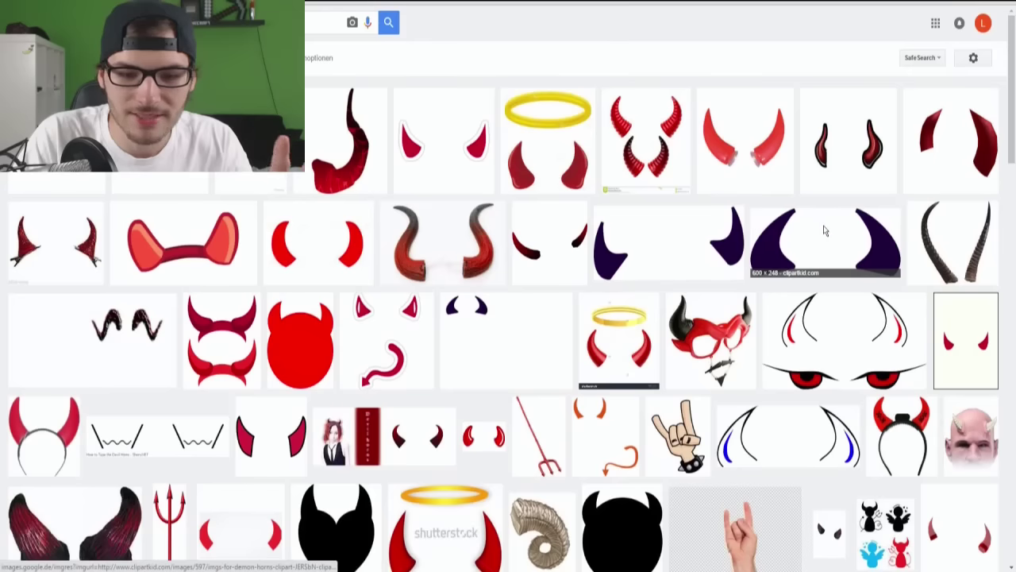
- Open a red devil horns result from Google Images as a full-size image
scroll(770, 244, down, 2)
scroll(770, 245, down, 1)
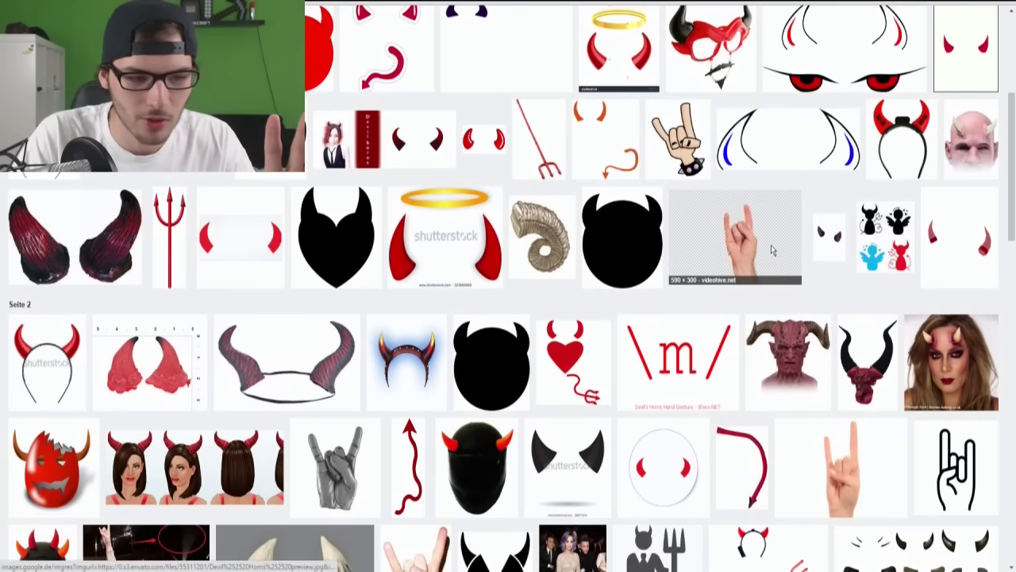
click(770, 244)
click(889, 82)
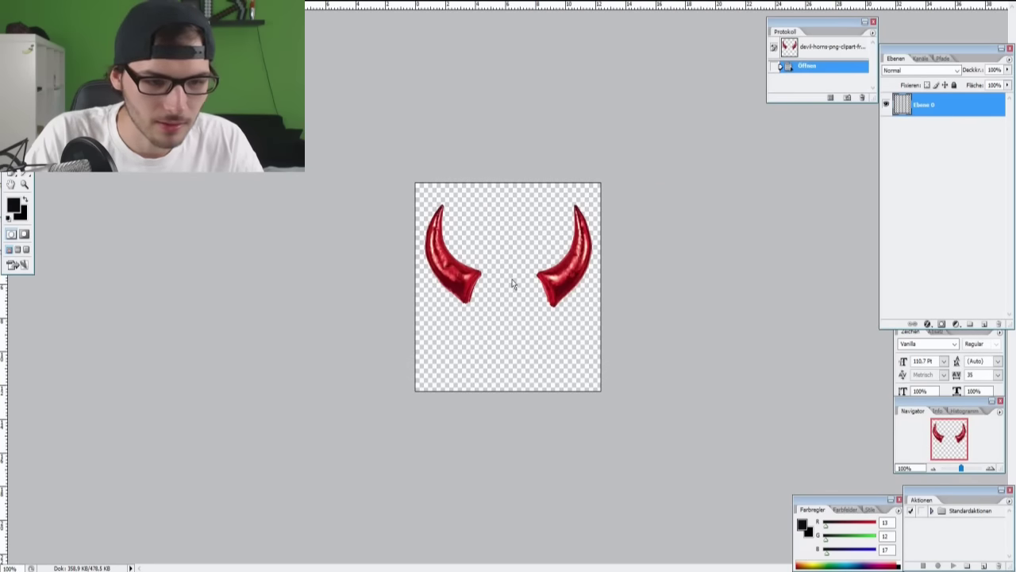
- Paste the horns into the fire portrait, move them onto the head and narrow them slightly
key(ctrl+a)
key(ctrl+c)
key(ctrl+Tab)
key(ctrl+v)
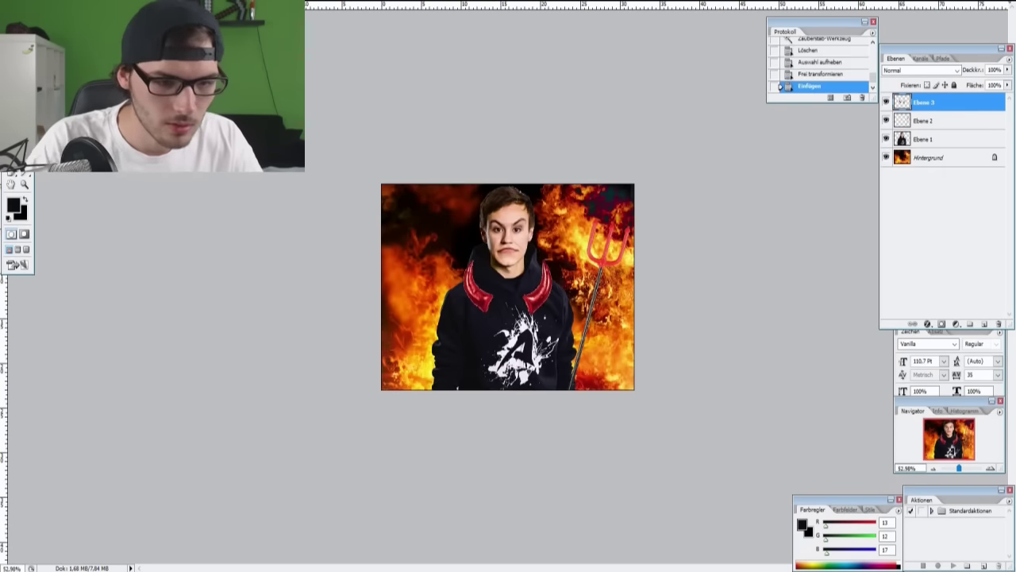
key(ctrl+t)
mouse_move(546, 277)
mouse_down()
mouse_move(522, 198)
mouse_move(540, 216)
mouse_up()
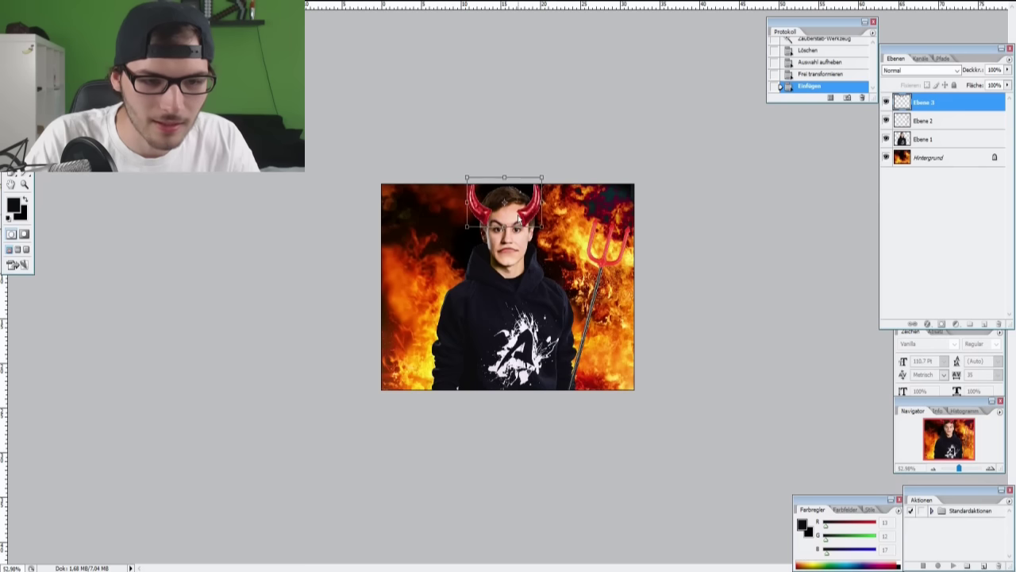
drag(547, 204, 542, 204)
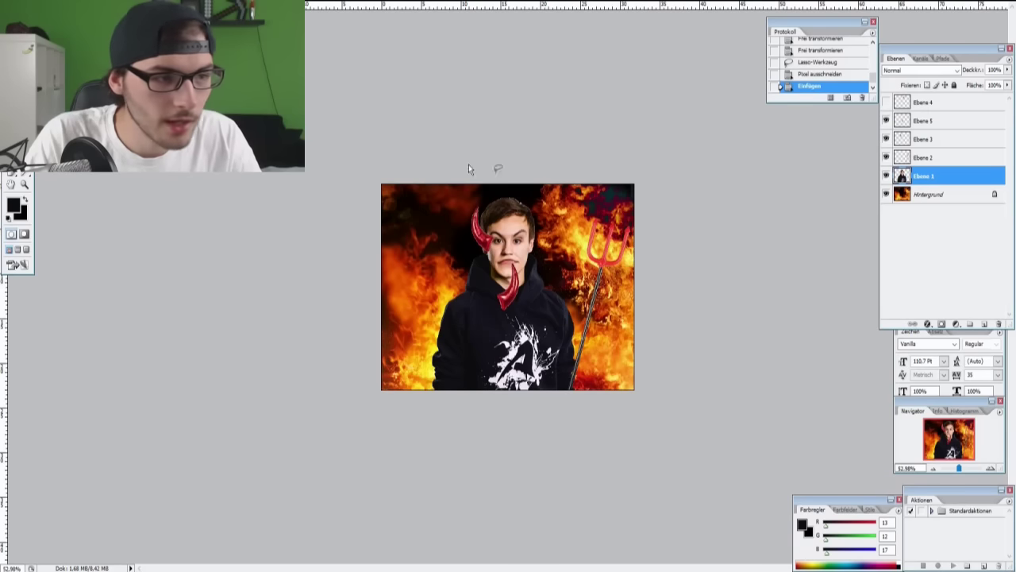
- Adjust the horn layers Ebene 3 and Ebene 5 so both horns sit on the head
click(595, 231)
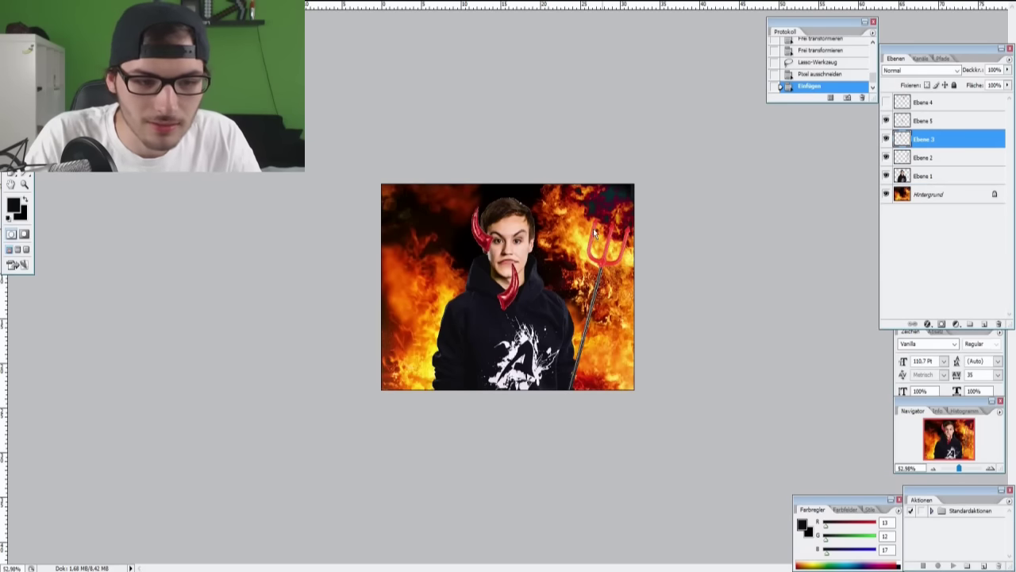
drag(482, 225, 479, 220)
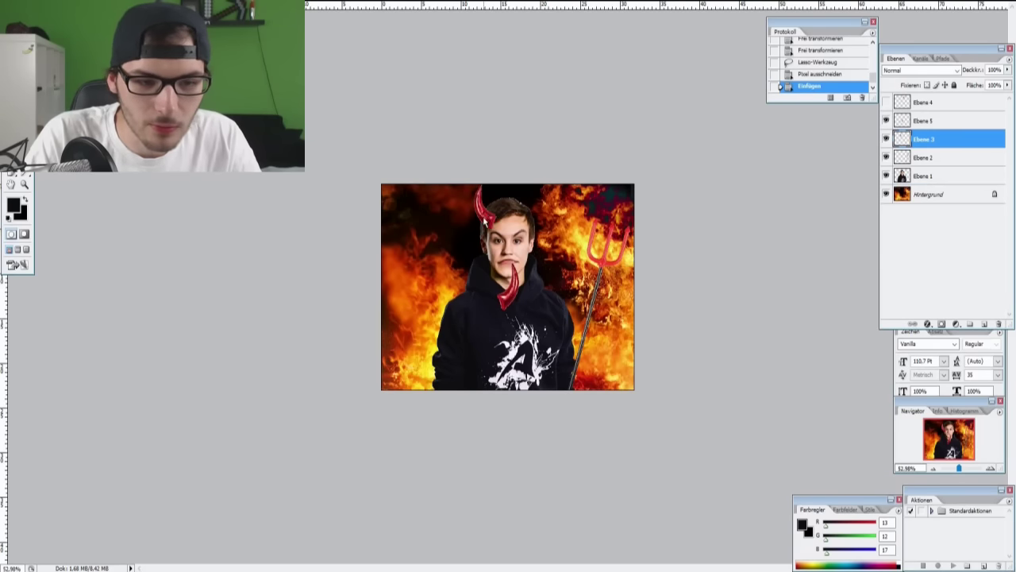
click(906, 120)
drag(516, 290, 546, 208)
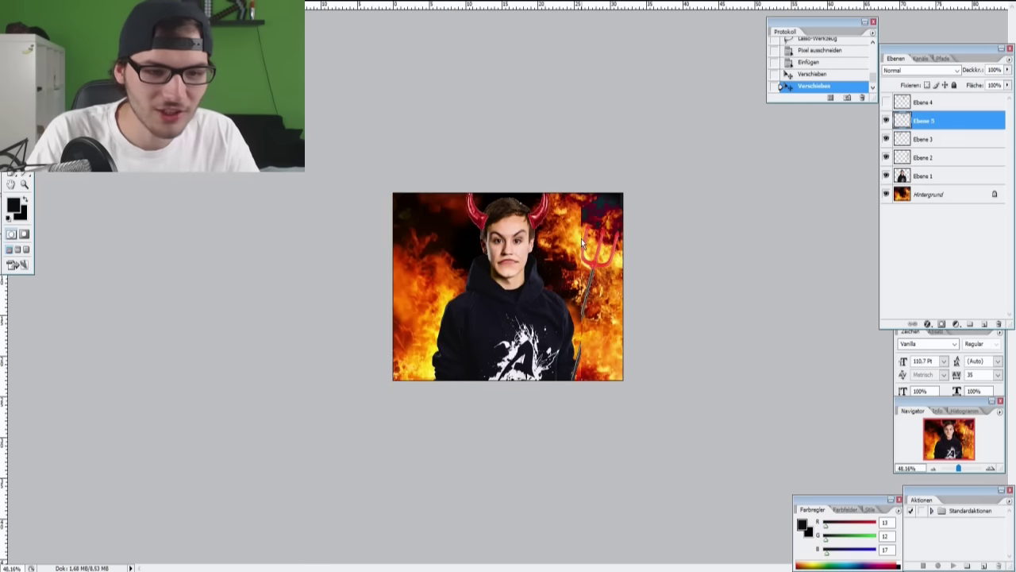
scroll(534, 292, down, 1)
scroll(536, 292, up, 1)
scroll(548, 294, up, 1)
scroll(553, 297, up, 1)
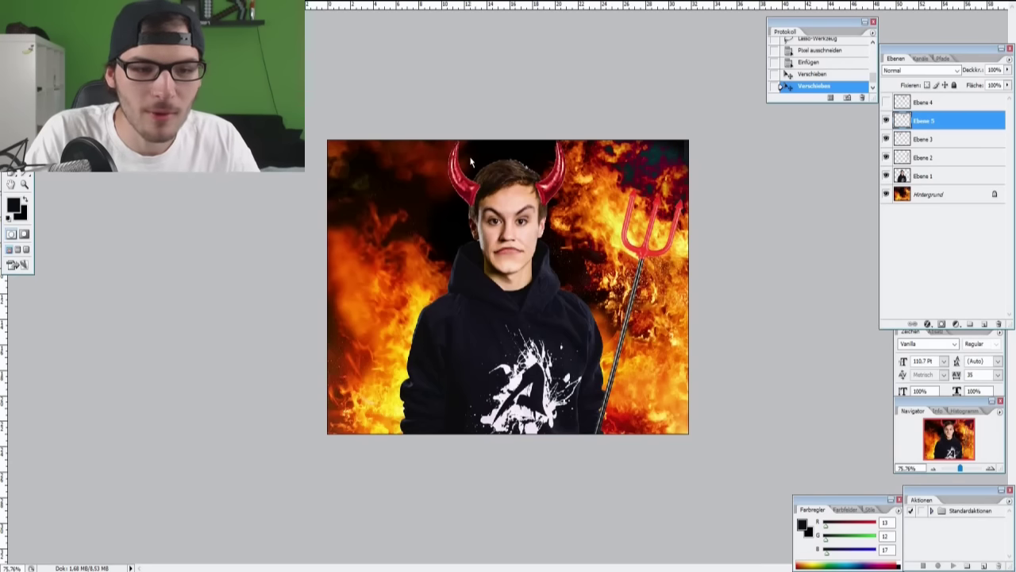
- Open the spreadshirt devil-tail image at full size from the Google Images results
click(350, 528)
click(231, 342)
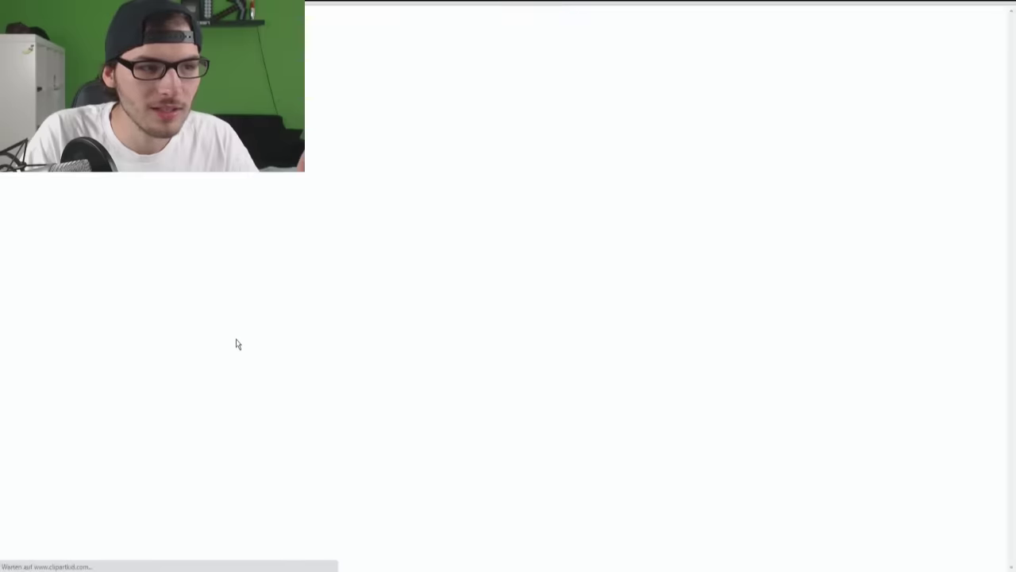
key(alt+Left)
scroll(236, 342, down, 5)
click(508, 177)
click(899, 121)
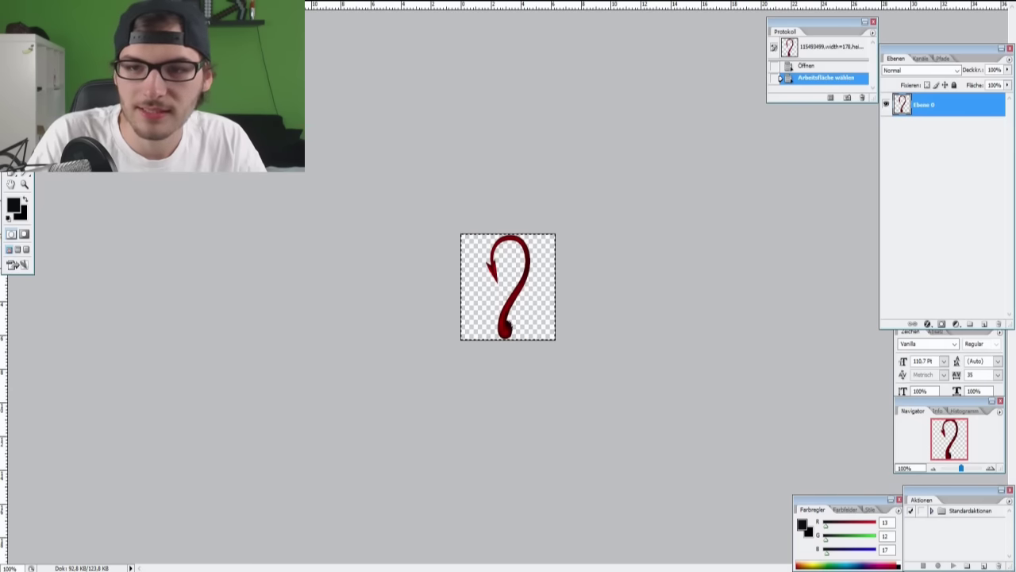
- Paste the red tail into the devil composite, enlarge it and move it to the lower left
key(ctrl+Tab)
key(ctrl+v)
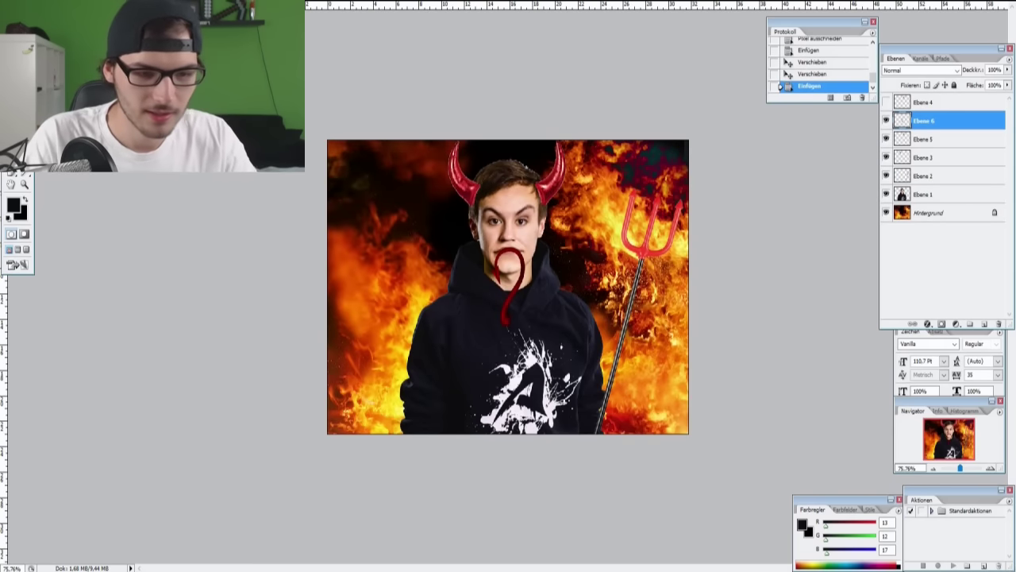
drag(489, 326, 428, 408)
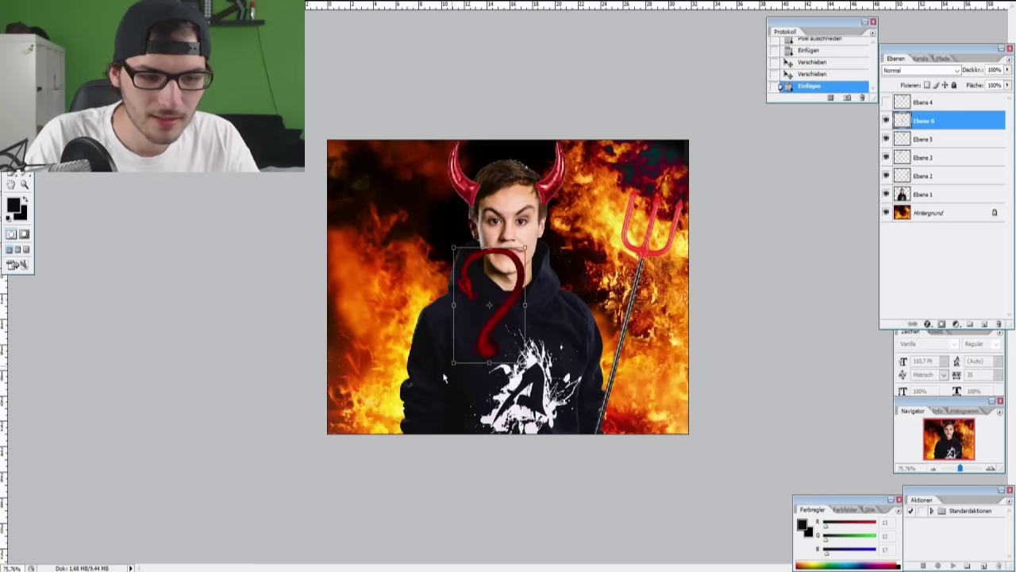
right_click(493, 372)
click(408, 372)
drag(488, 370, 393, 413)
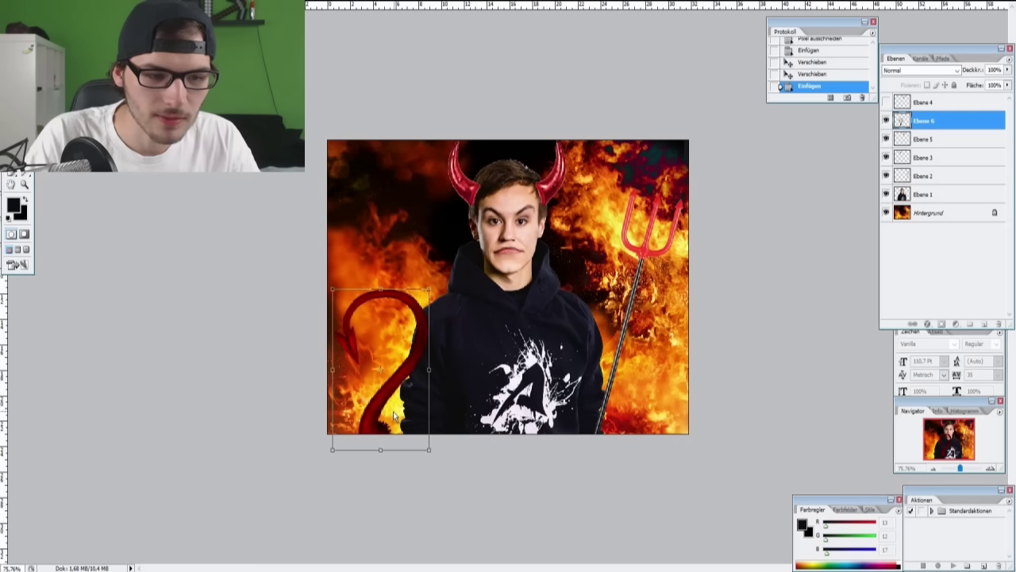
- Stretch and rotate the tail to curl upward, commit it, and move Ebene 6 just above Hintergrund behind the figure
drag(387, 295, 381, 258)
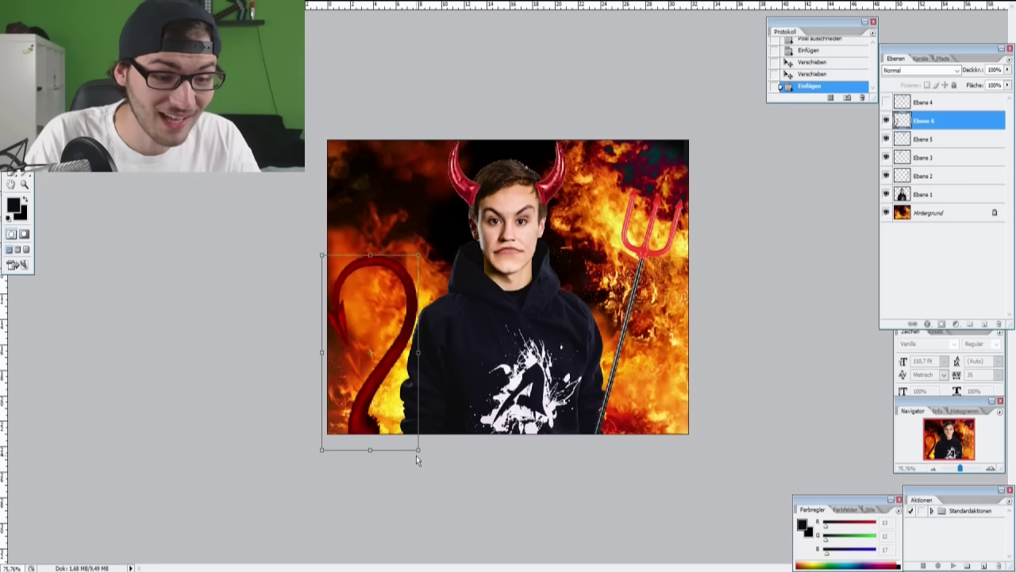
mouse_move(414, 459)
mouse_down()
mouse_move(490, 472)
mouse_move(528, 424)
mouse_up()
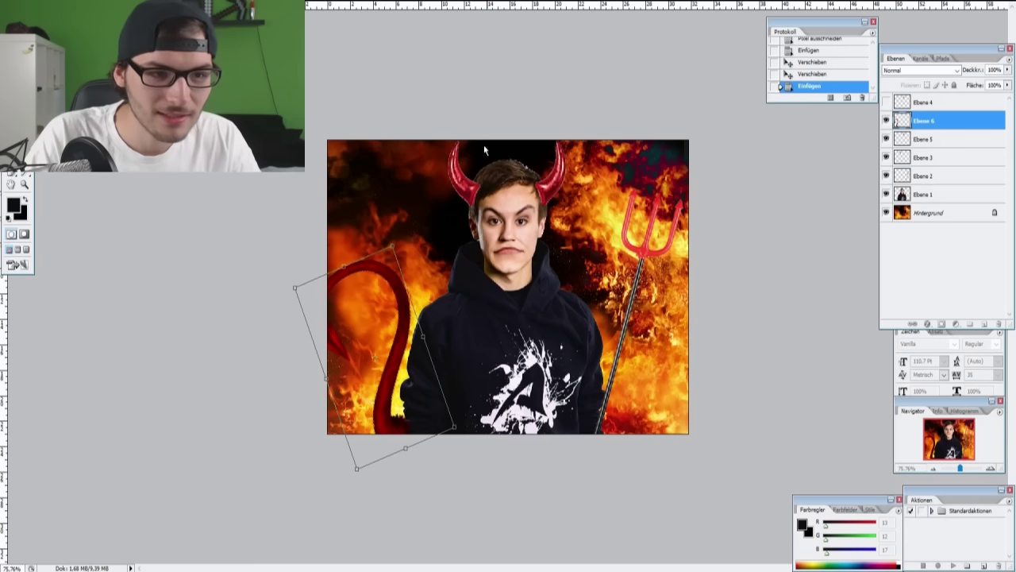
drag(326, 397, 339, 397)
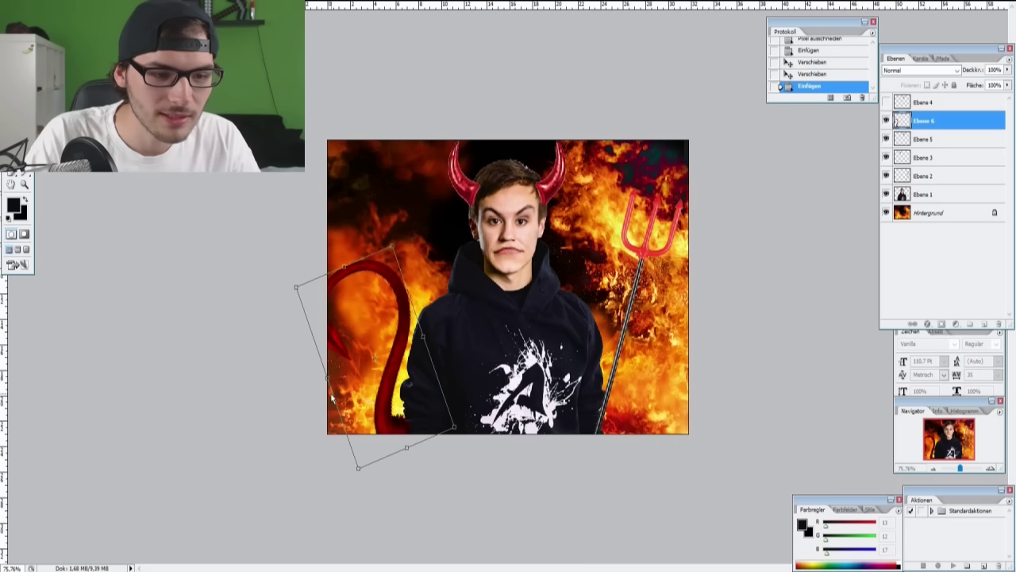
drag(401, 250, 429, 252)
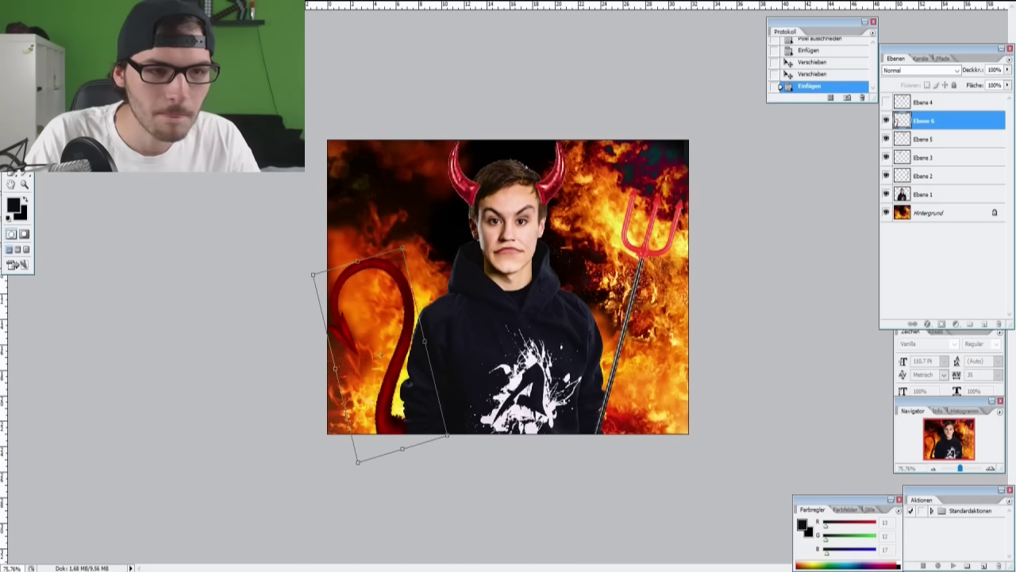
key(Return)
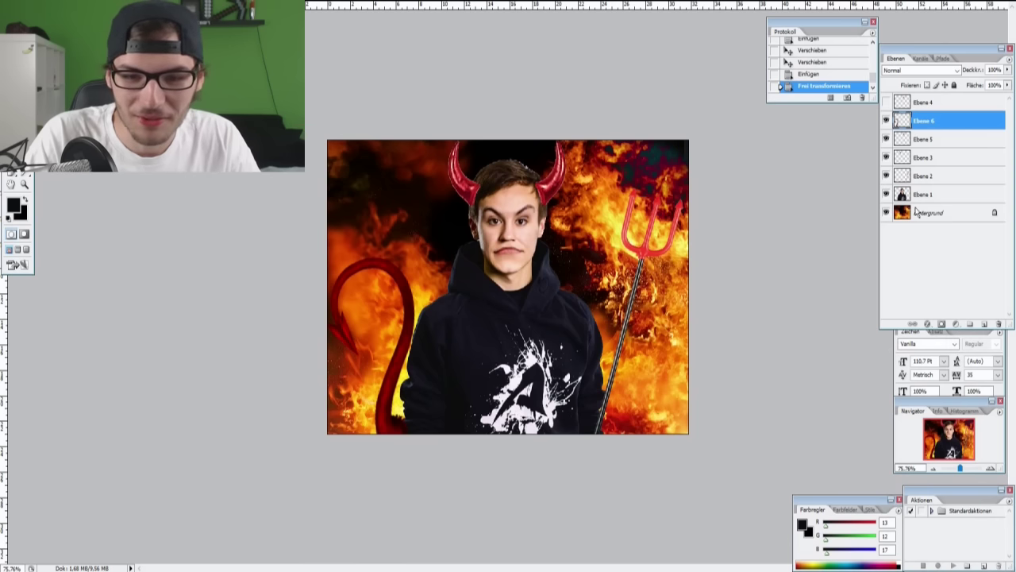
drag(917, 211, 921, 207)
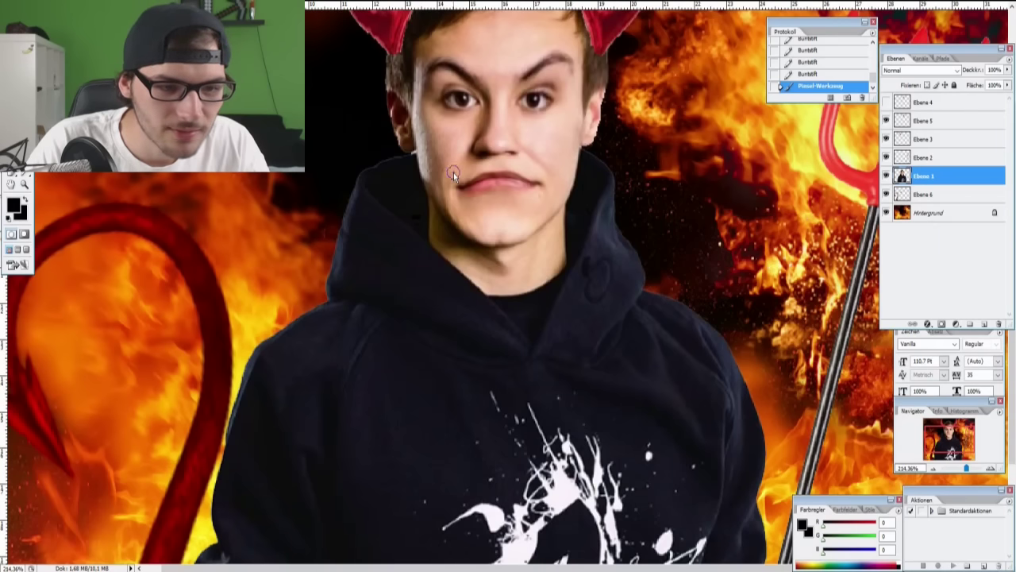
- Draw a two-sided black curled moustache and a V-shaped pointed goatee on the man's face
drag(469, 173, 345, 203)
drag(536, 163, 616, 199)
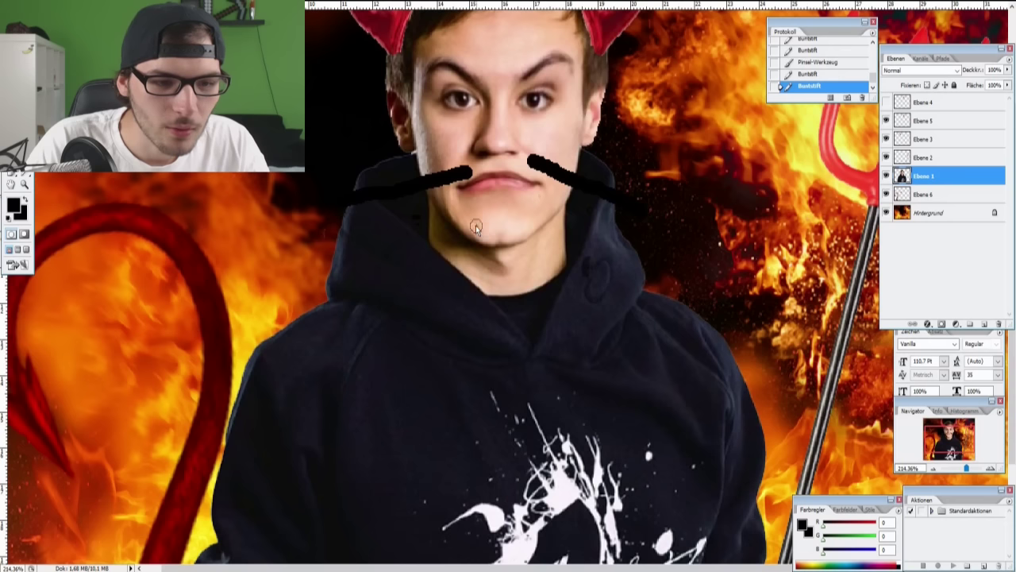
drag(508, 311, 536, 215)
mouse_move(503, 321)
mouse_down()
mouse_move(484, 225)
mouse_move(508, 223)
mouse_move(526, 317)
mouse_up()
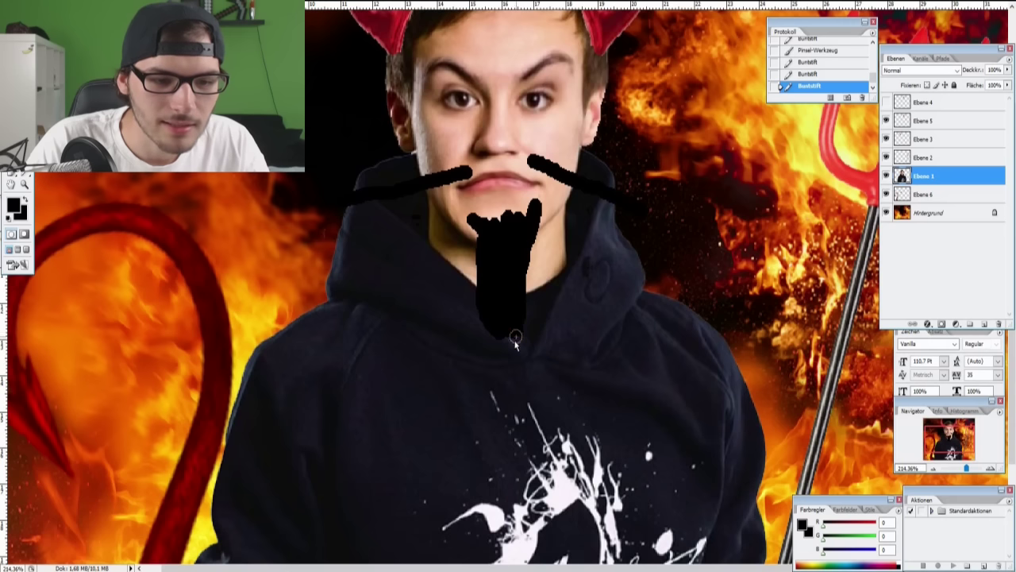
scroll(508, 342, down, 2)
scroll(520, 334, down, 2)
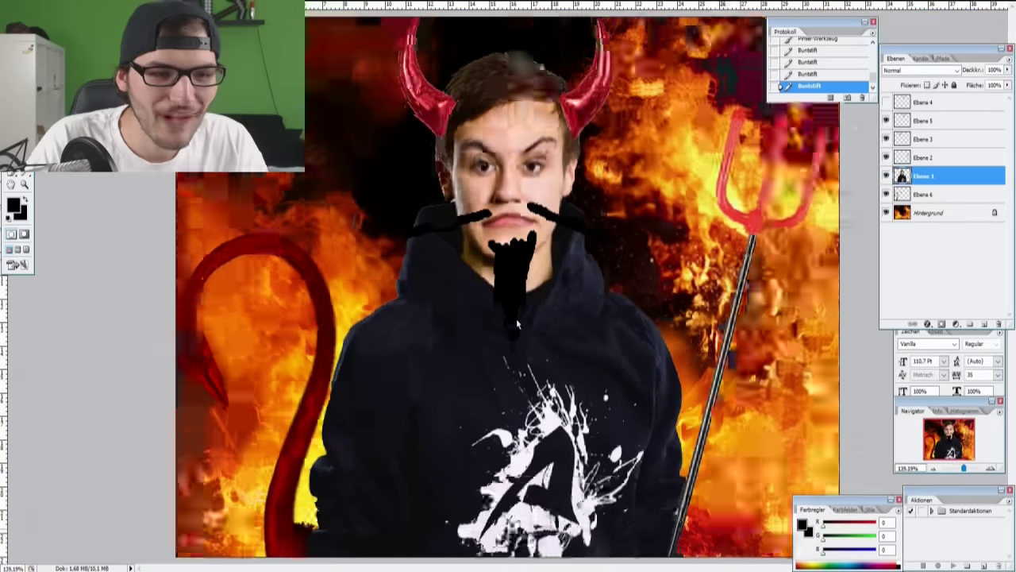
scroll(517, 320, down, 1)
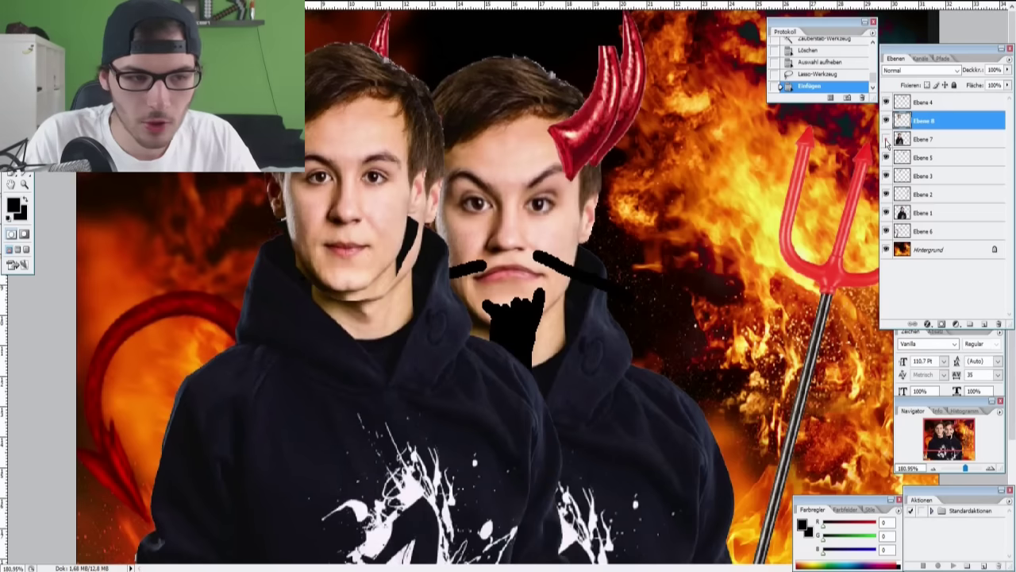
- Move the pasted face copy onto the trident's tip and tilt it there
key(ctrl+t)
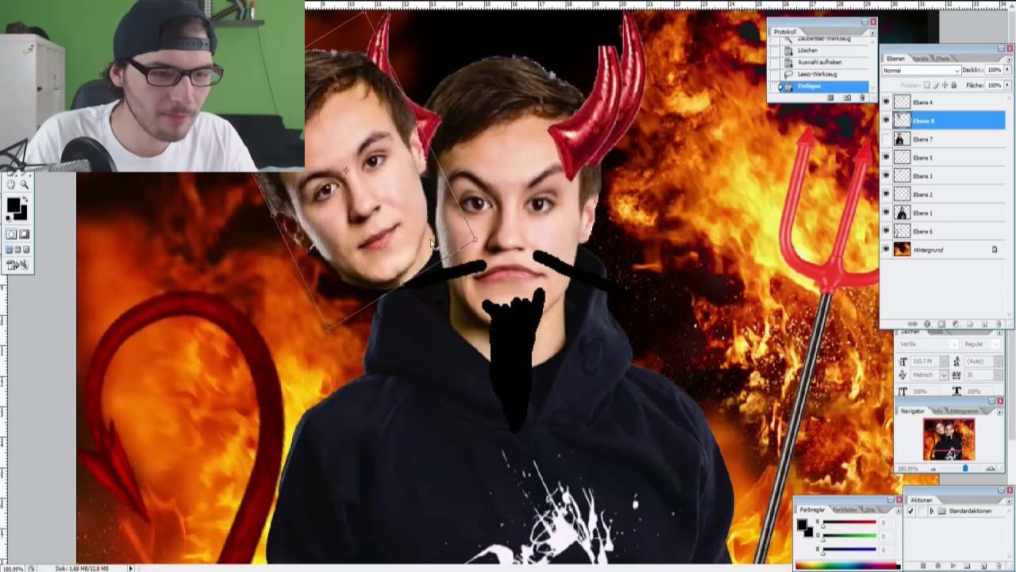
scroll(489, 407, down, 2)
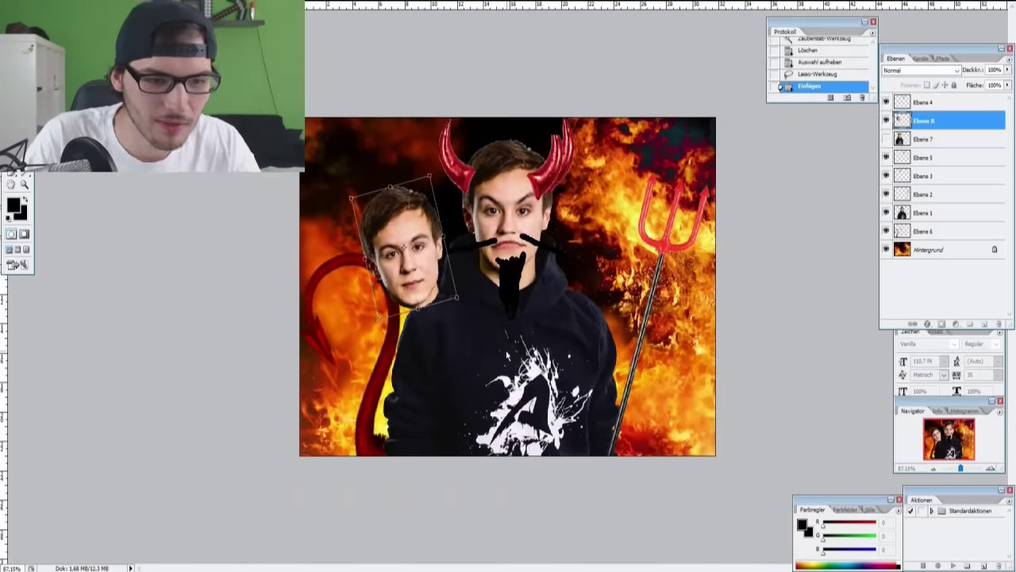
drag(427, 267, 668, 217)
drag(697, 319, 684, 179)
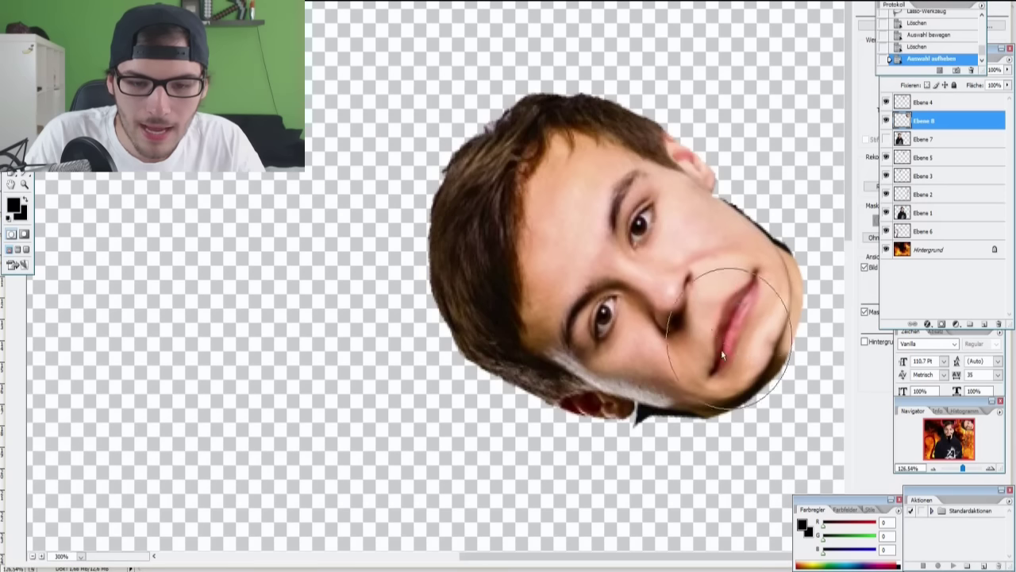
- Use Liquify's Forward Warp to stretch the mouth and chin, push the eye and smear the nose, then apply
drag(721, 353, 738, 401)
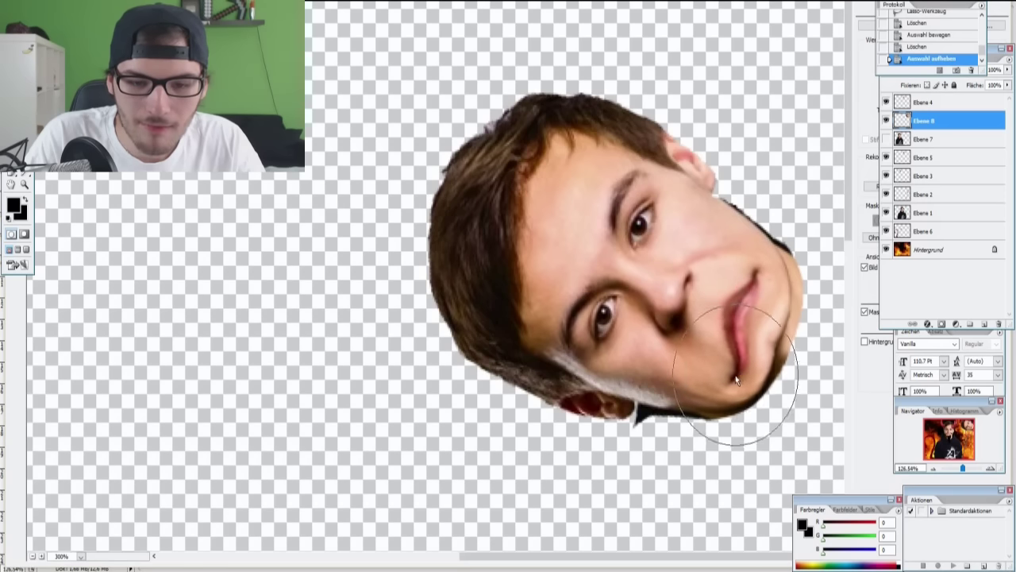
mouse_move(754, 342)
mouse_down()
mouse_move(792, 277)
mouse_move(740, 389)
mouse_move(765, 399)
mouse_move(792, 385)
mouse_move(808, 298)
mouse_move(833, 350)
mouse_up()
mouse_move(601, 311)
mouse_down()
mouse_move(616, 319)
mouse_move(660, 266)
mouse_move(666, 233)
mouse_move(685, 248)
mouse_move(731, 238)
mouse_up()
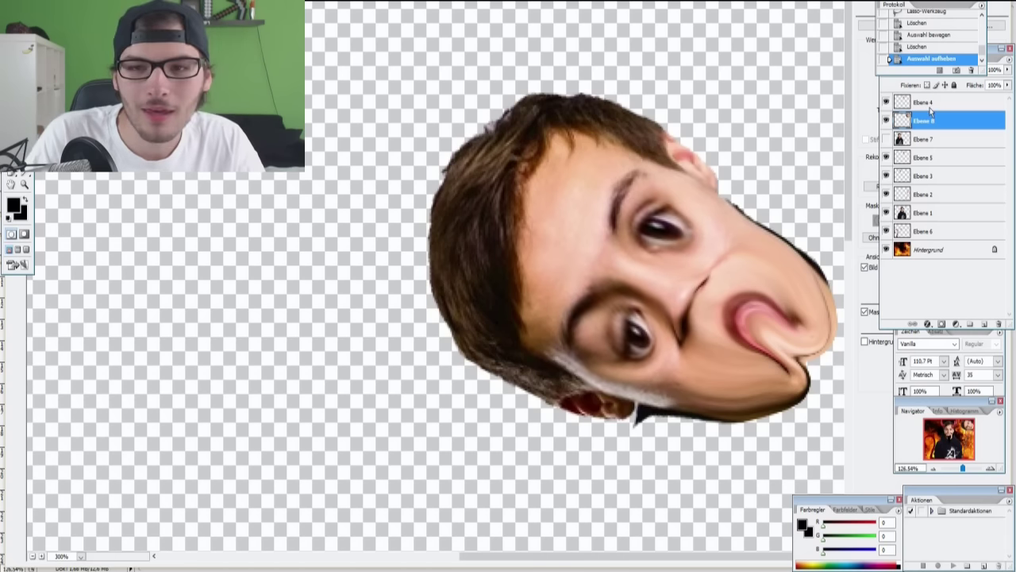
click(923, 5)
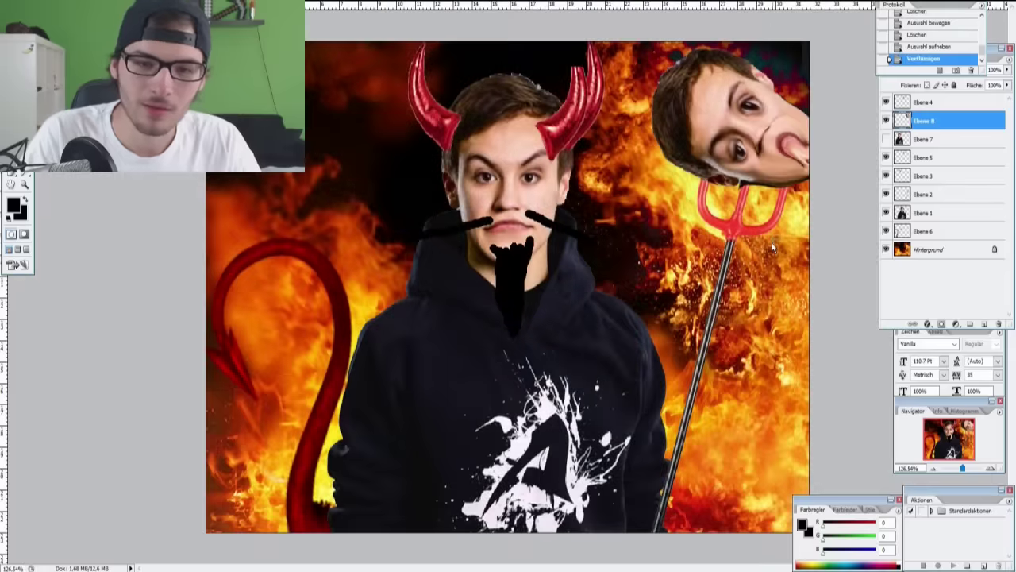
- Rotate the warped head clockwise to sit upright on the trident, then hide layer Ebene 4
key(ctrl+t)
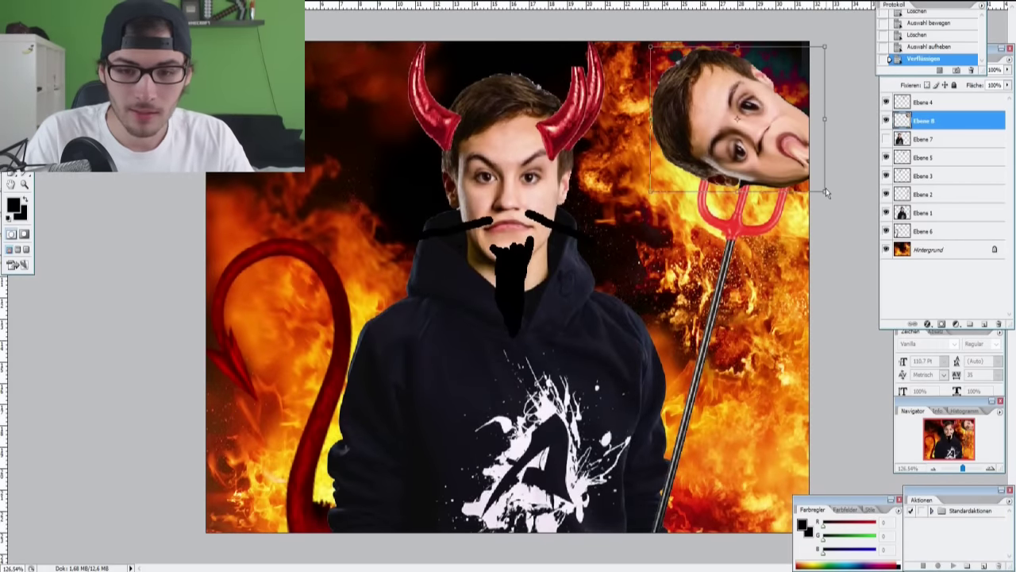
drag(830, 118, 850, 190)
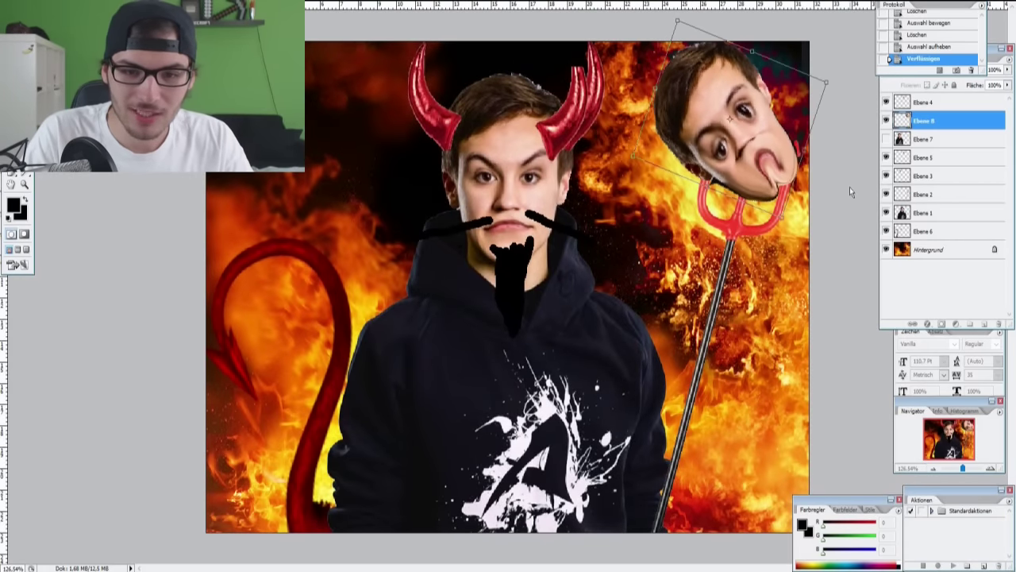
key(Return)
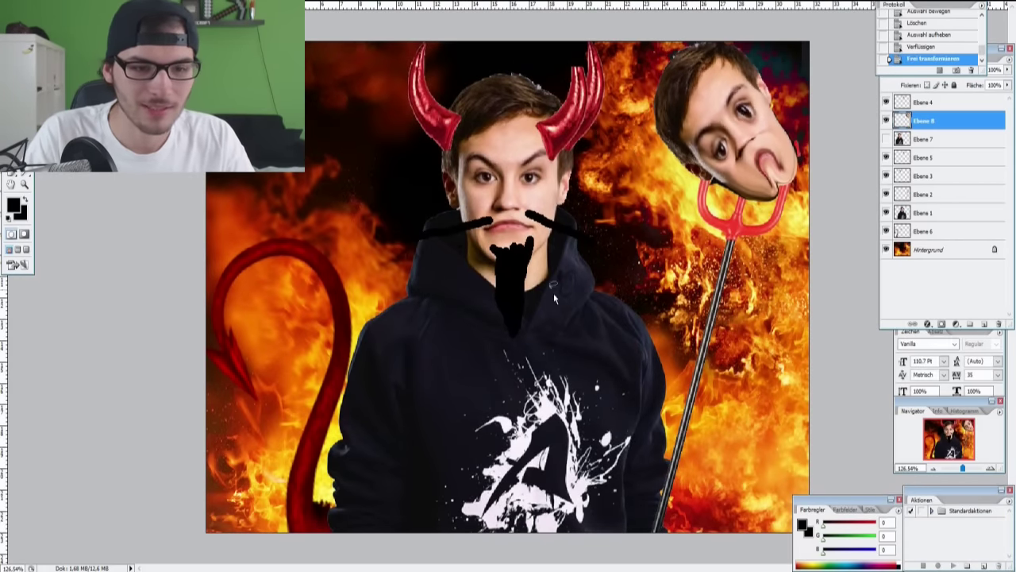
key(ctrl+minus)
click(886, 102)
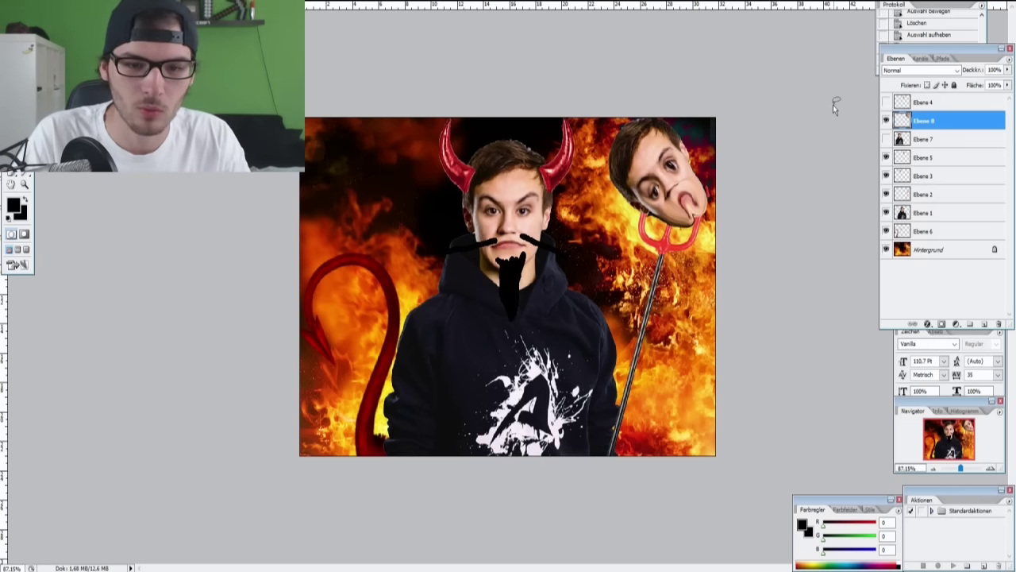
scroll(731, 216, up, 3)
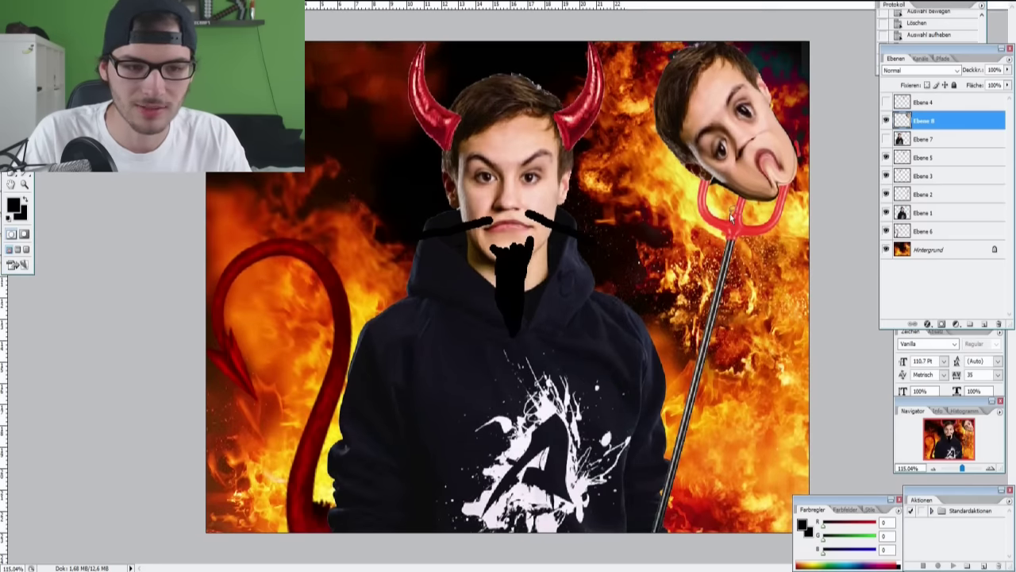
scroll(730, 216, down, 1)
scroll(731, 216, down, 1)
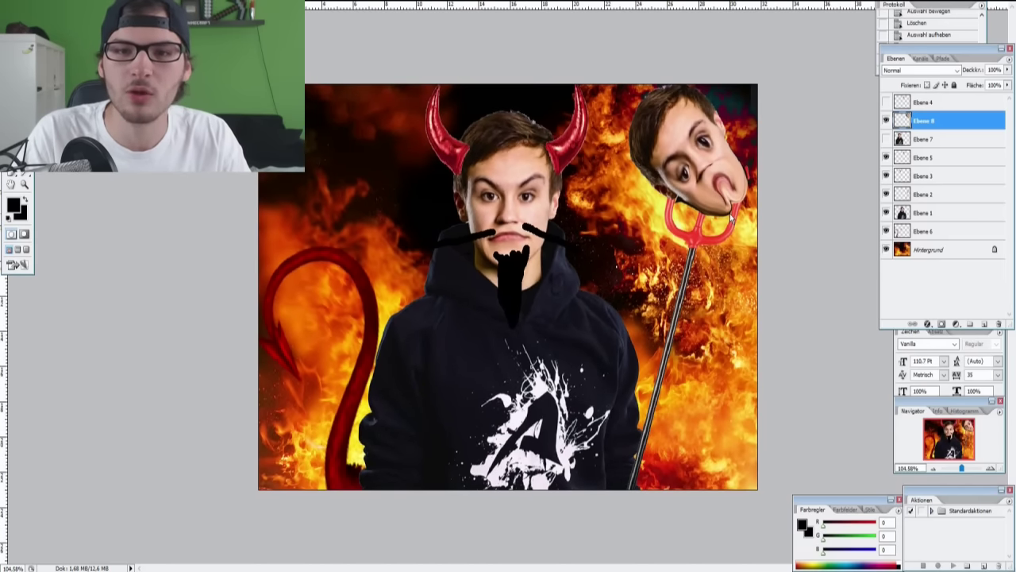